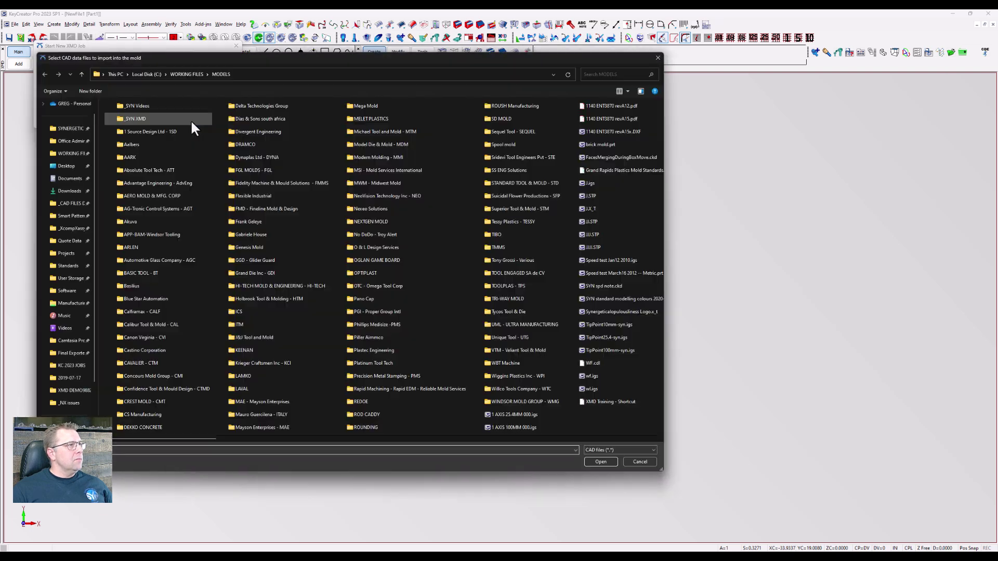
Import R01.00-19882-M-1-LH-Part-190620.CATPart and R01.00-19882-M-1-RH-Part-190620.CATPart from the XMD DEMO9882 - PART DATA folder into the mold.
double_click(141, 119)
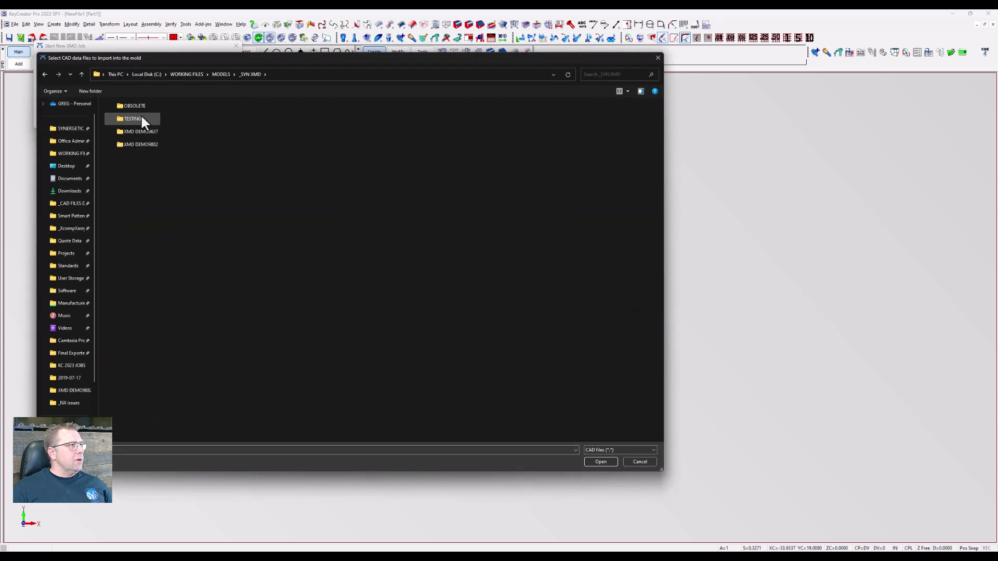
double_click(136, 145)
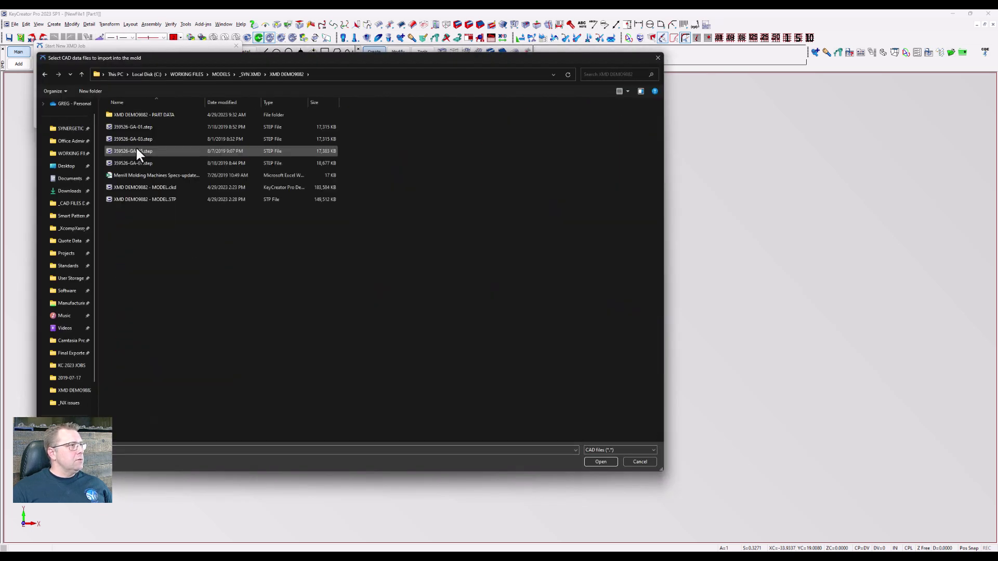
double_click(148, 115)
click(177, 114)
shift+click(181, 127)
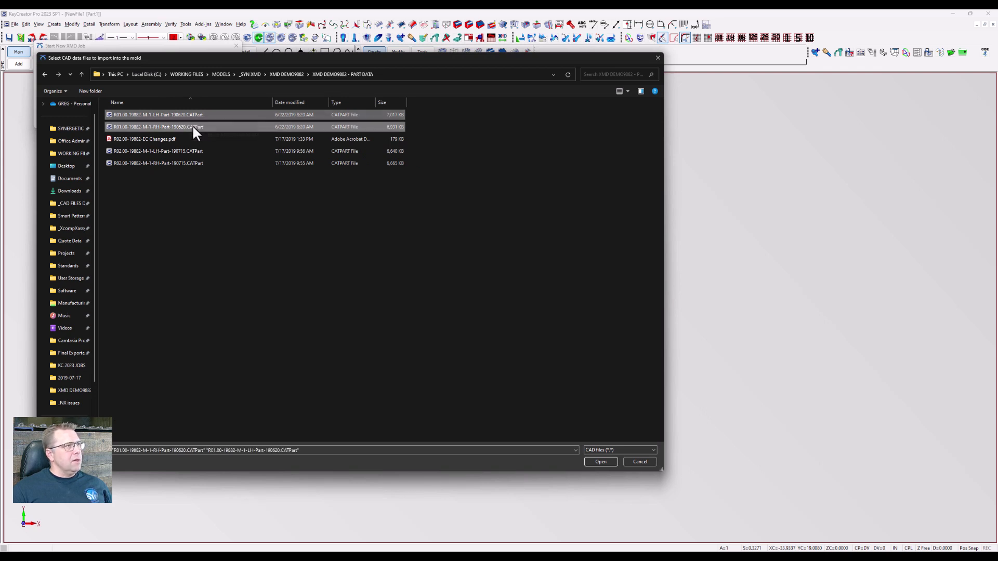
click(600, 462)
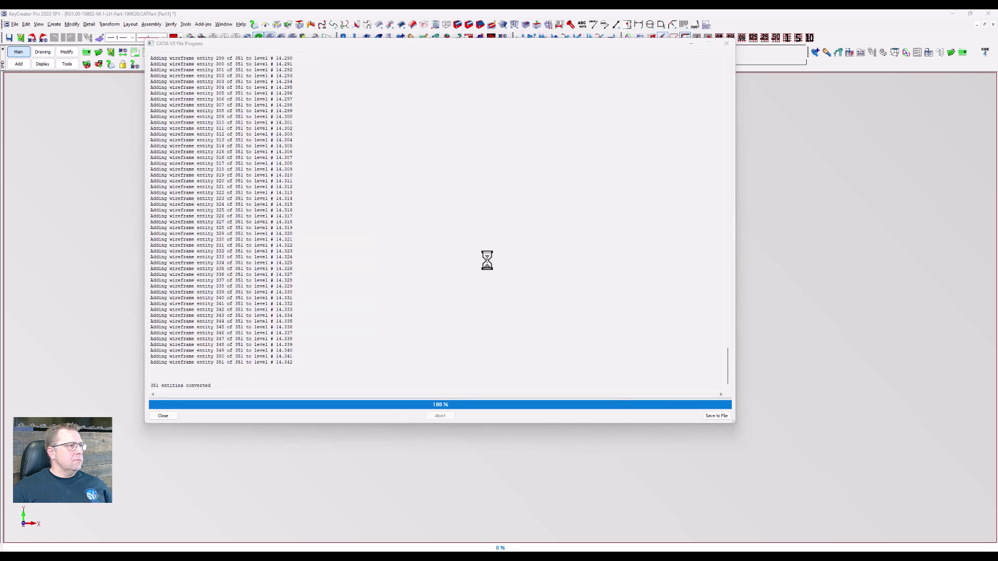
click(163, 416)
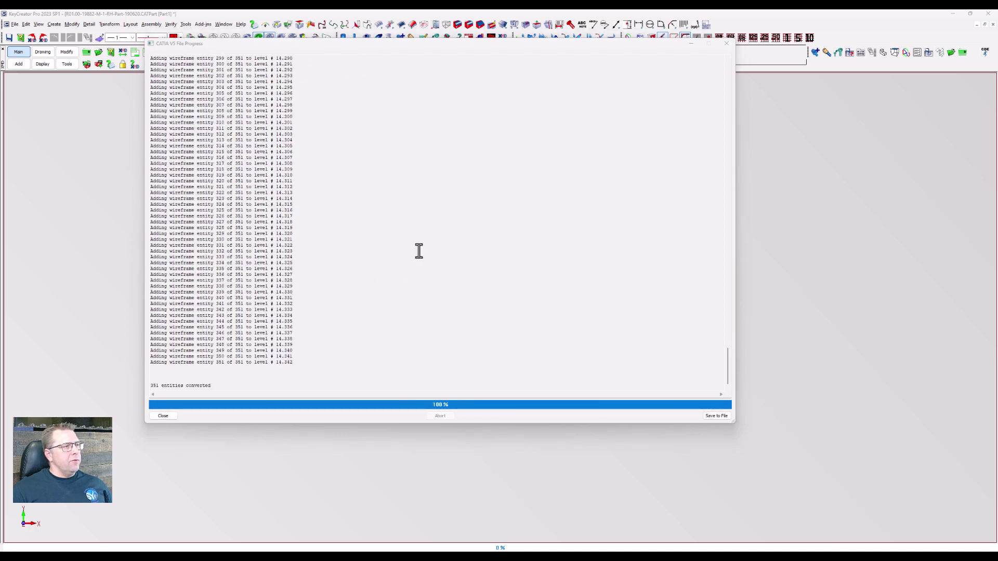
click(162, 416)
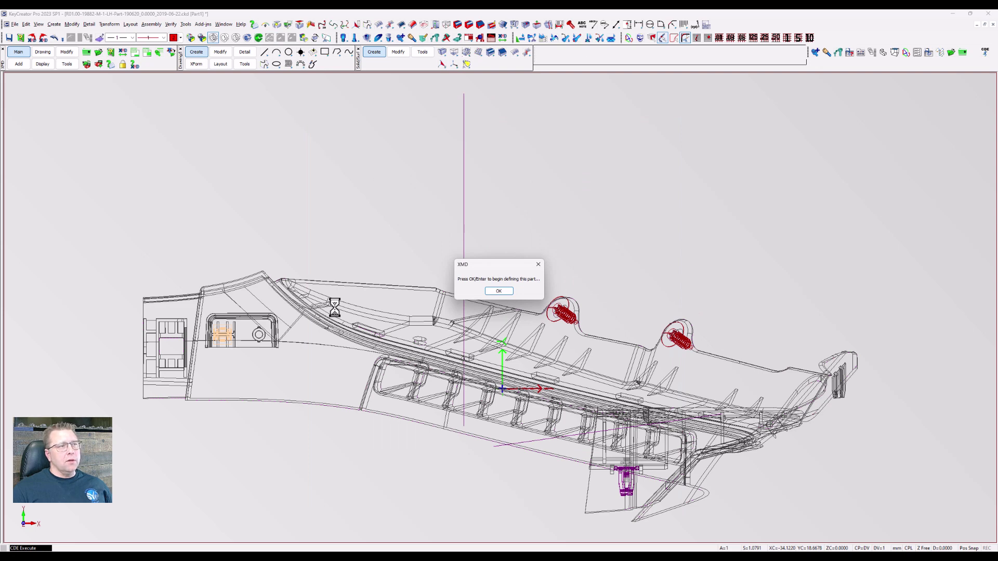
Start defining the left-hand part and accept its solid as part data, using shaded display on a black background.
click(498, 292)
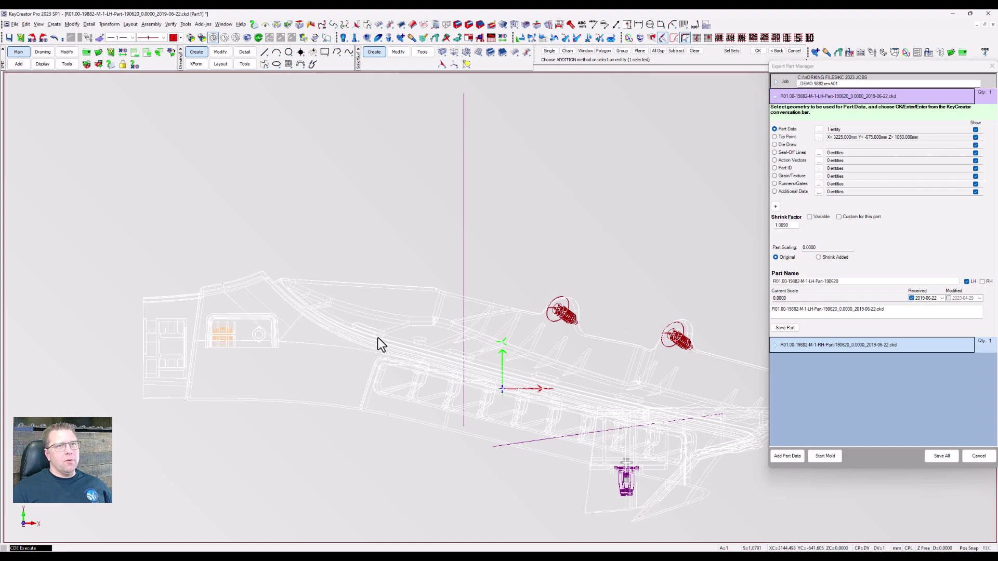
key(ctrl+b)
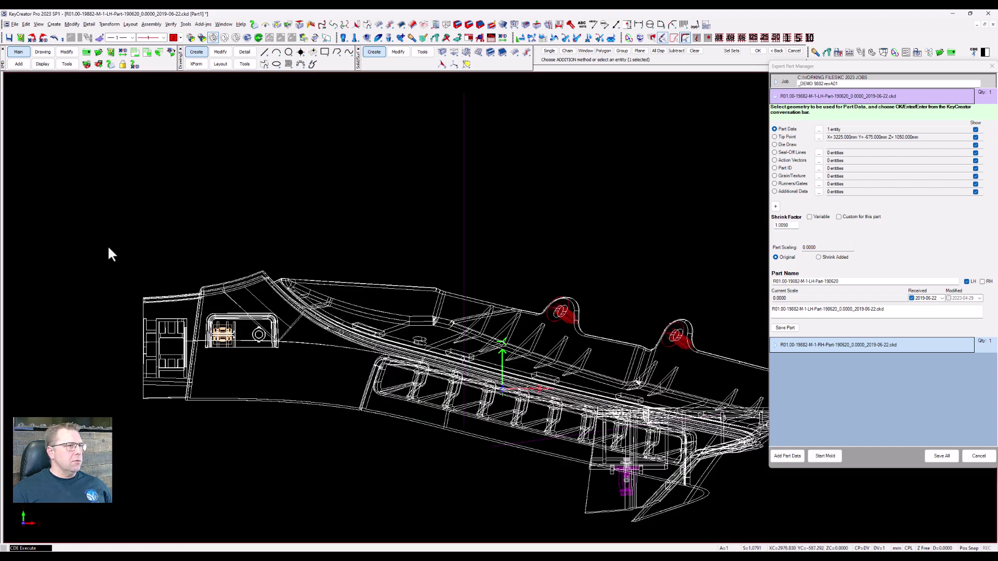
scroll(104, 243, down, 2)
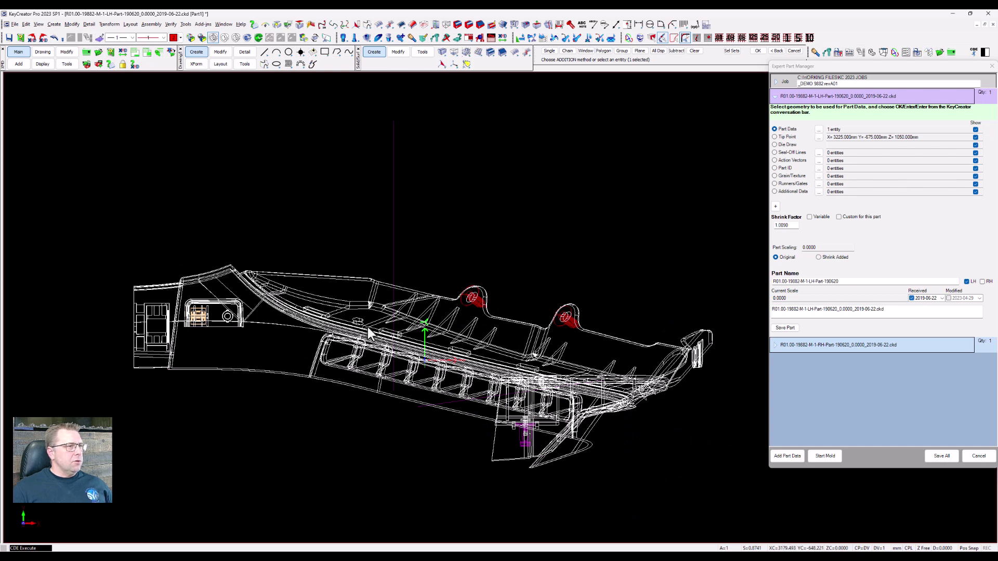
key(ctrl+r)
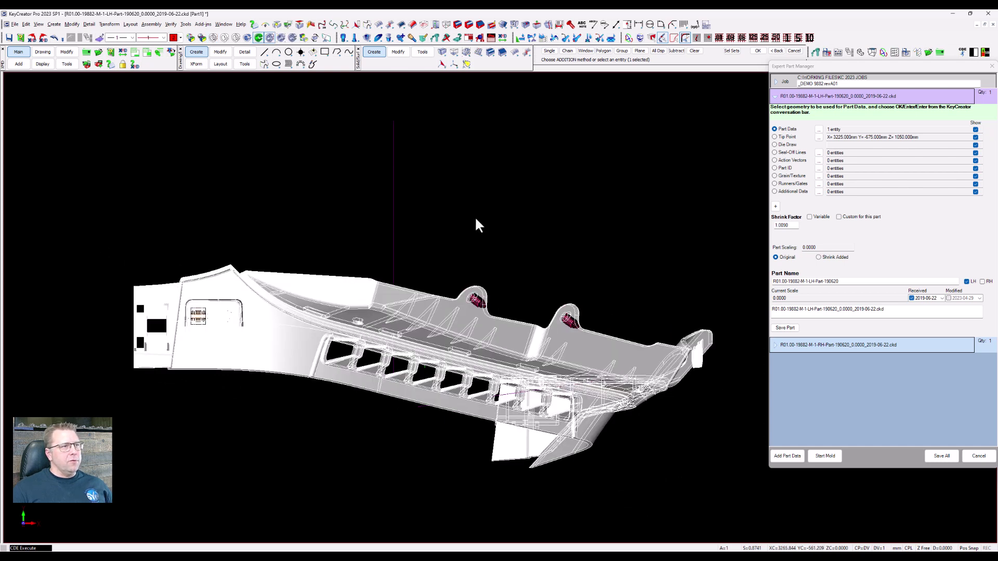
key(Return)
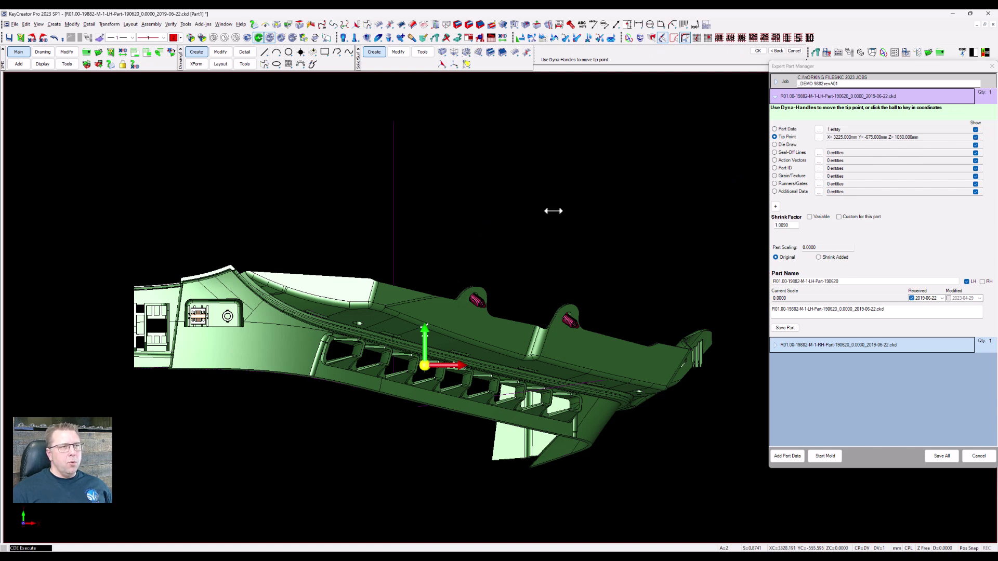
Accept the left-hand part's tip point and set its die draw to 9° about X, with the 1.0090 shrink added.
key(Return)
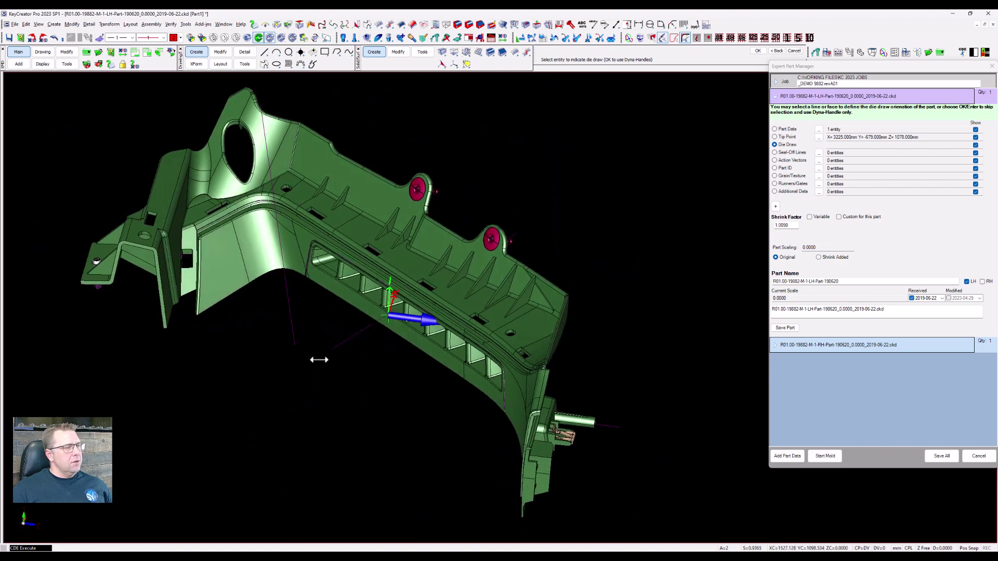
click(290, 348)
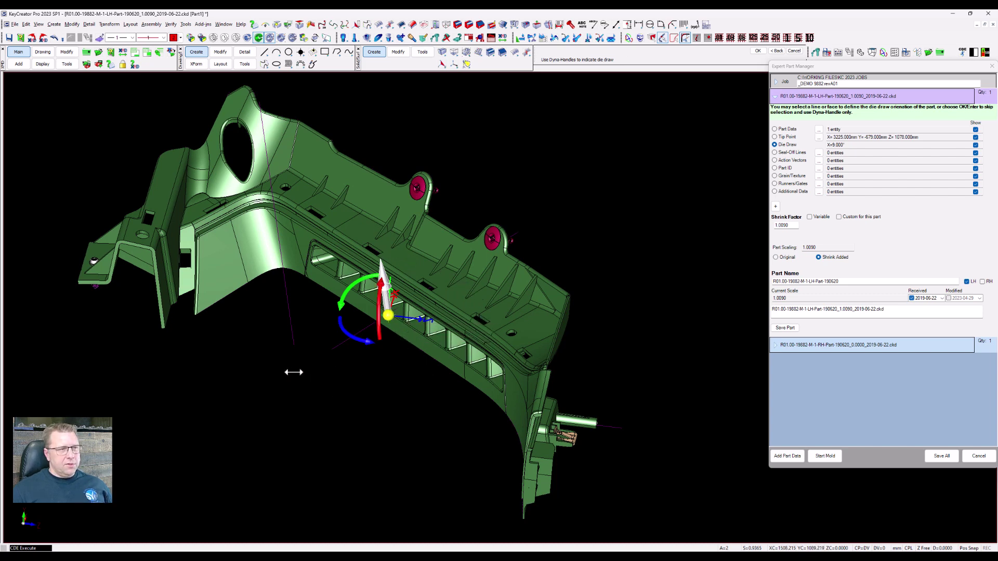
key(alt+1)
key(Return)
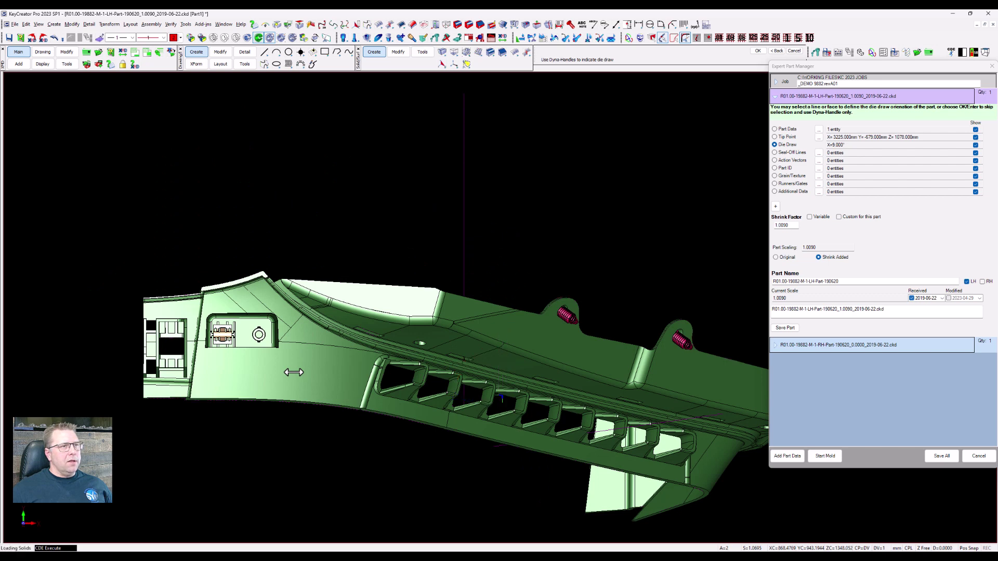
Assign the left-hand part's outline and opening curves as seal-off lines, excluding the fasteners, clips and the two straight axis lines.
scroll(201, 191, down, 3)
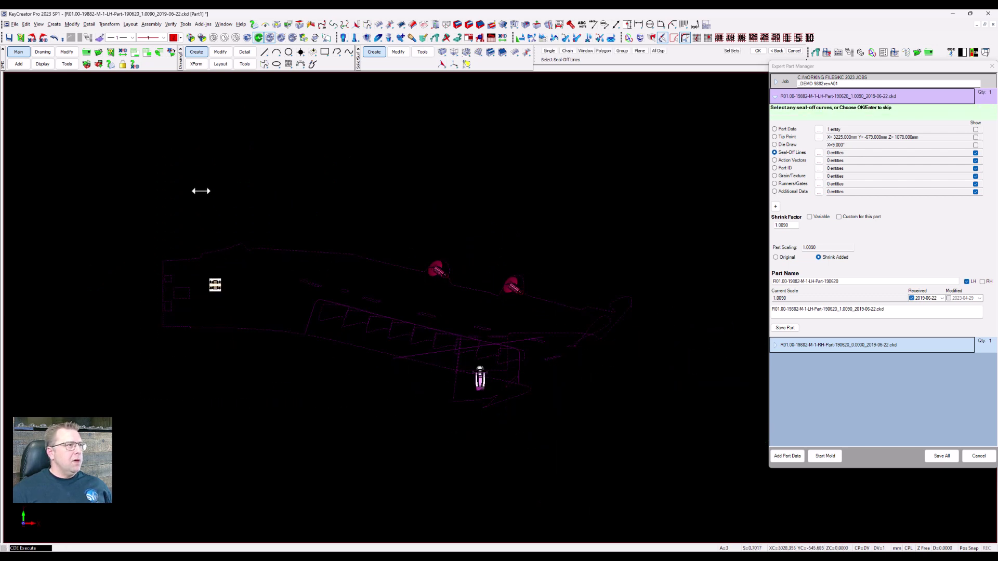
drag(144, 187, 679, 462)
click(480, 379)
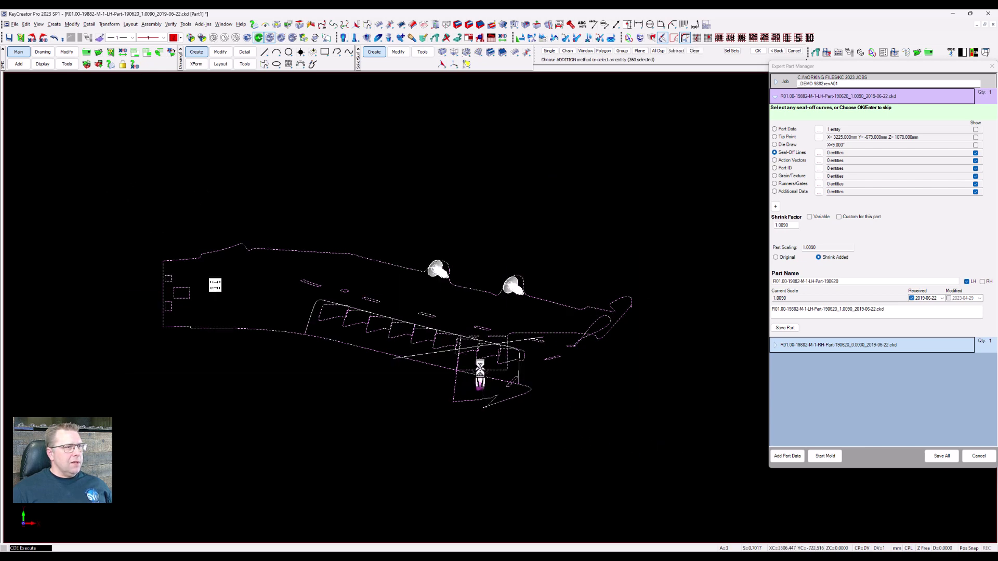
click(514, 285)
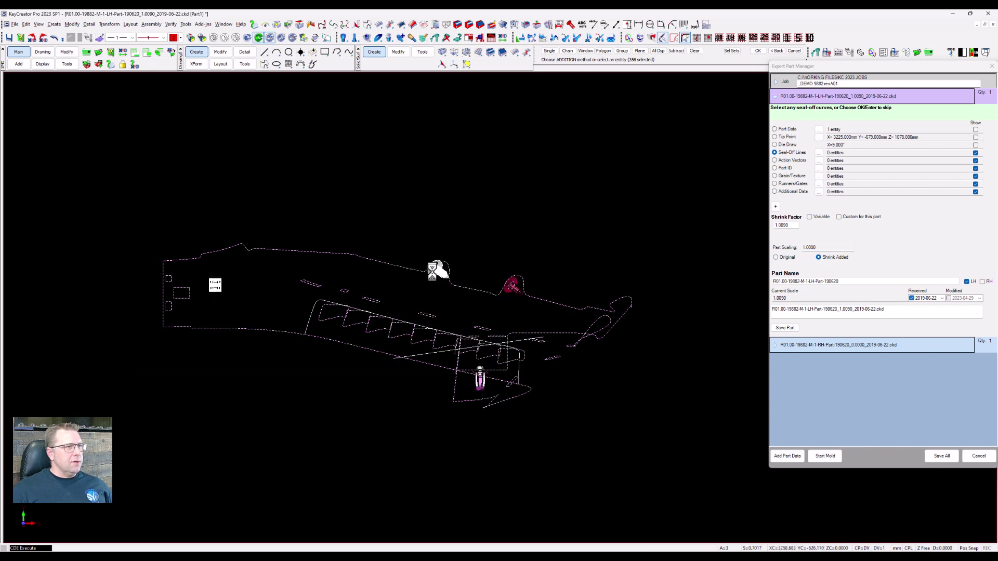
click(435, 270)
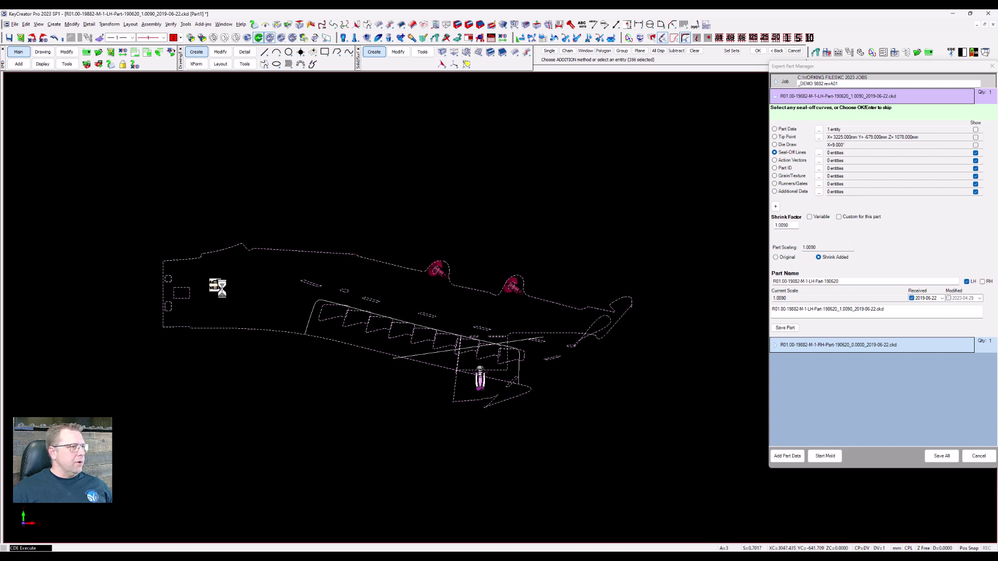
click(452, 351)
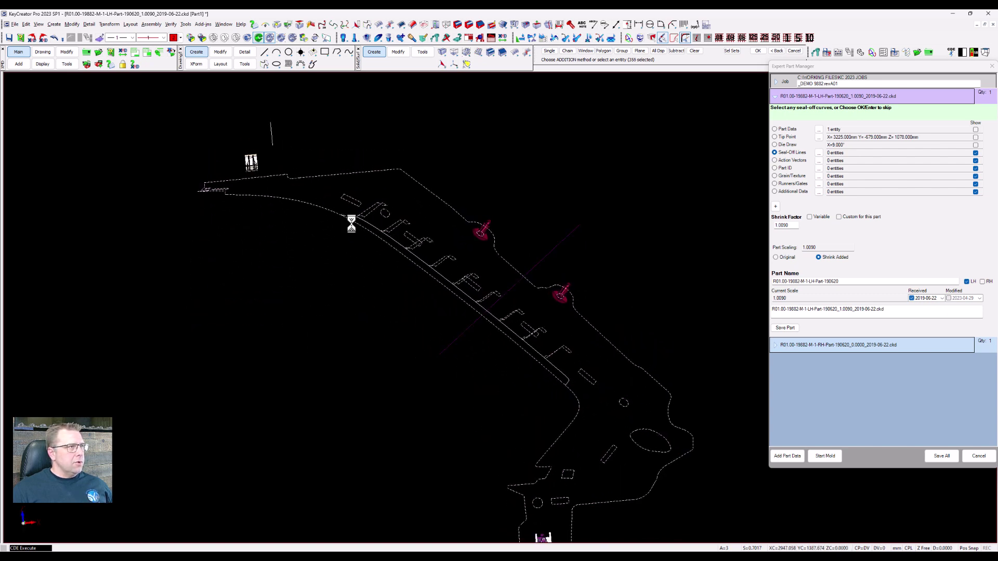
click(271, 133)
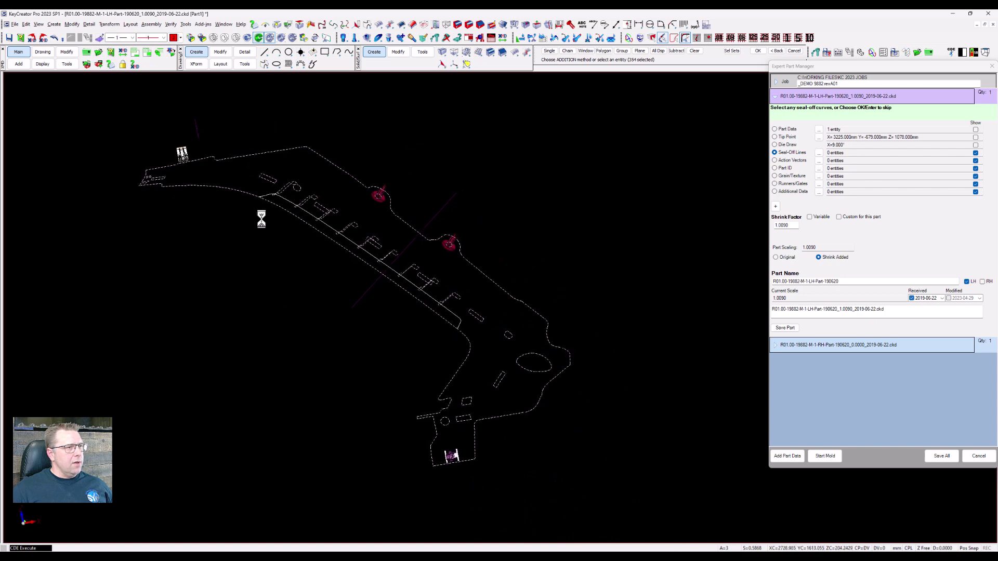
middle_drag(262, 219, 270, 293)
middle_click(272, 294)
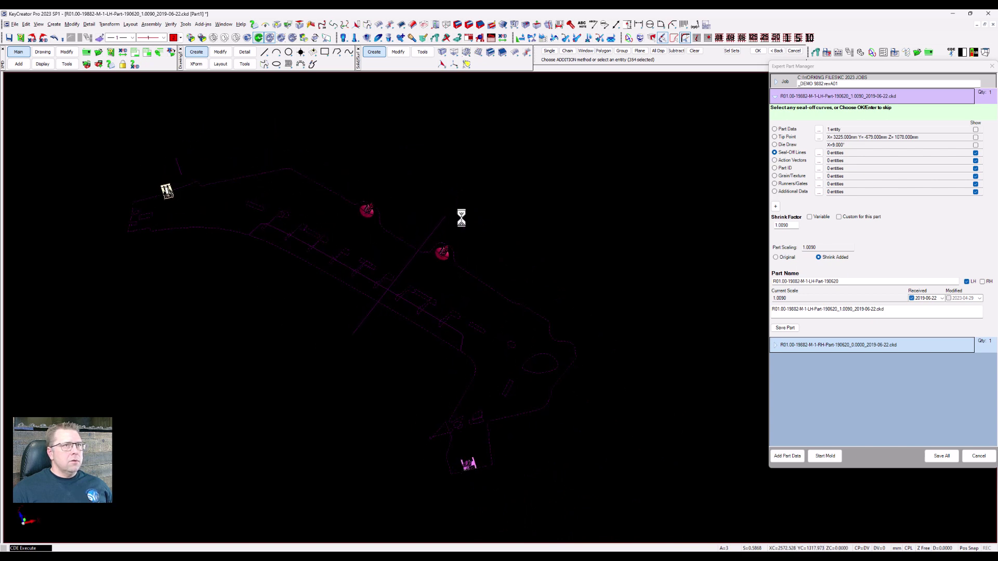
Assign the two straight axis lines as the left-hand part's action vectors and save the part, keeping the unsorted geometry.
click(446, 216)
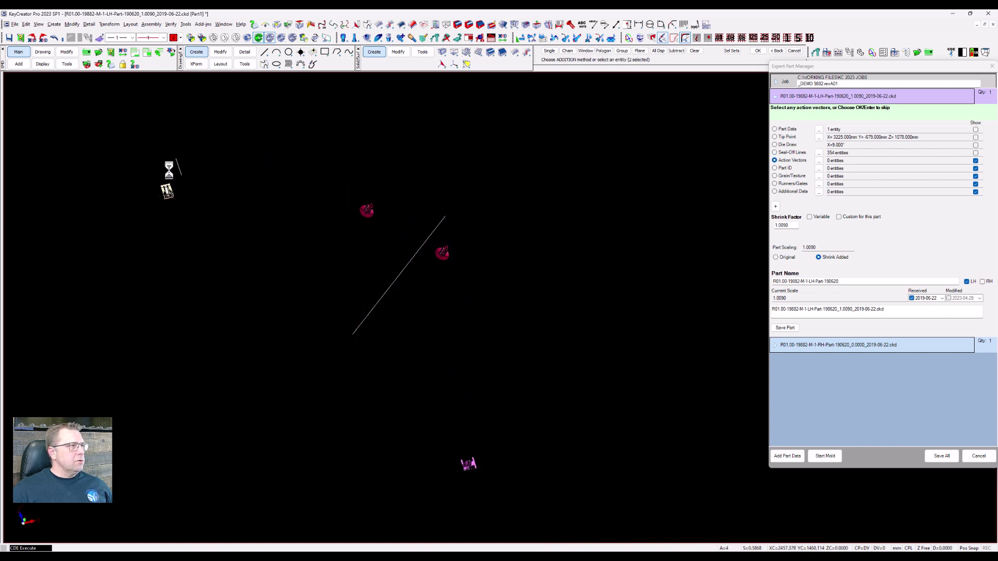
middle_click(263, 156)
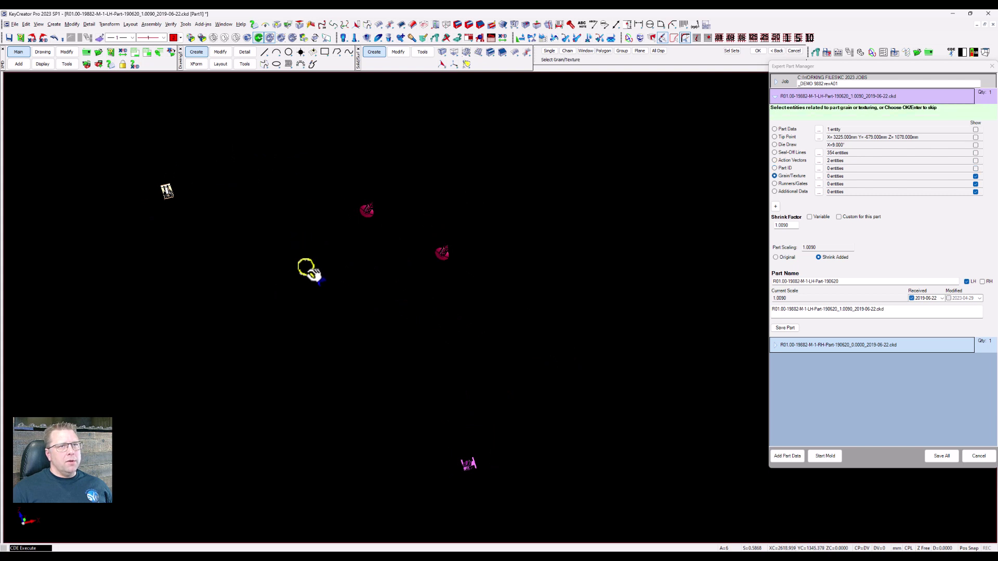
middle_click(307, 269)
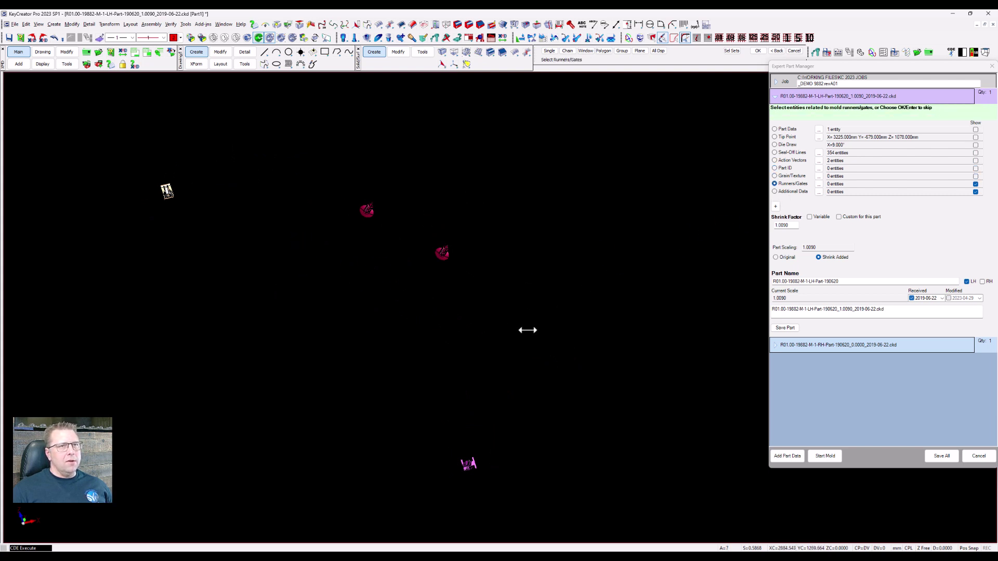
click(314, 271)
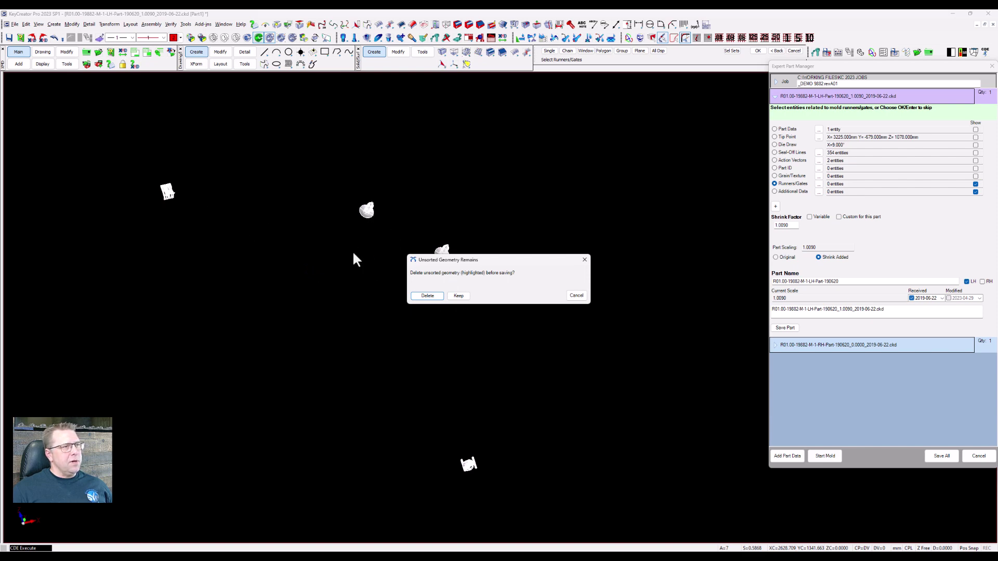
click(458, 296)
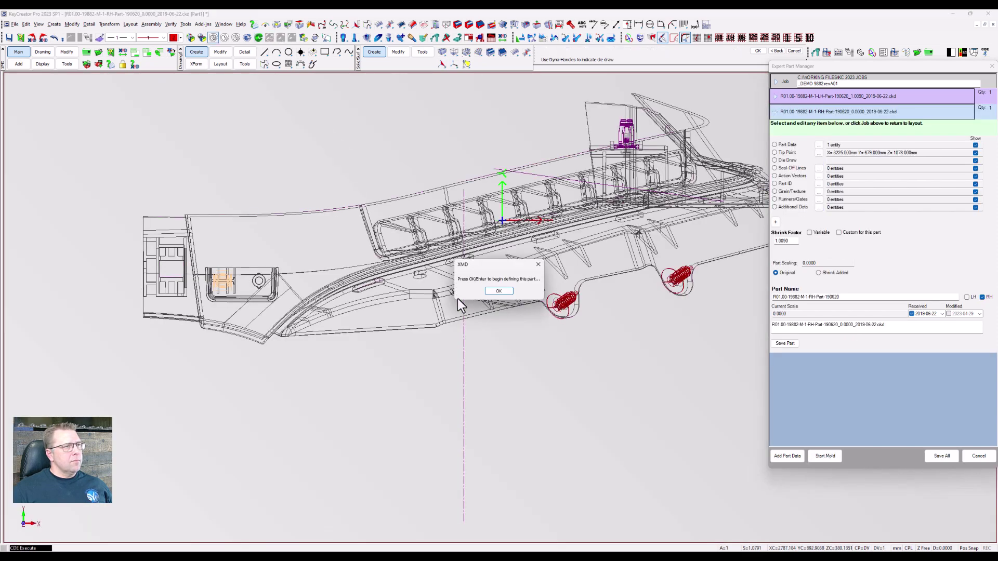
Start defining the right-hand part and accept its solid as part data on a black background.
click(498, 291)
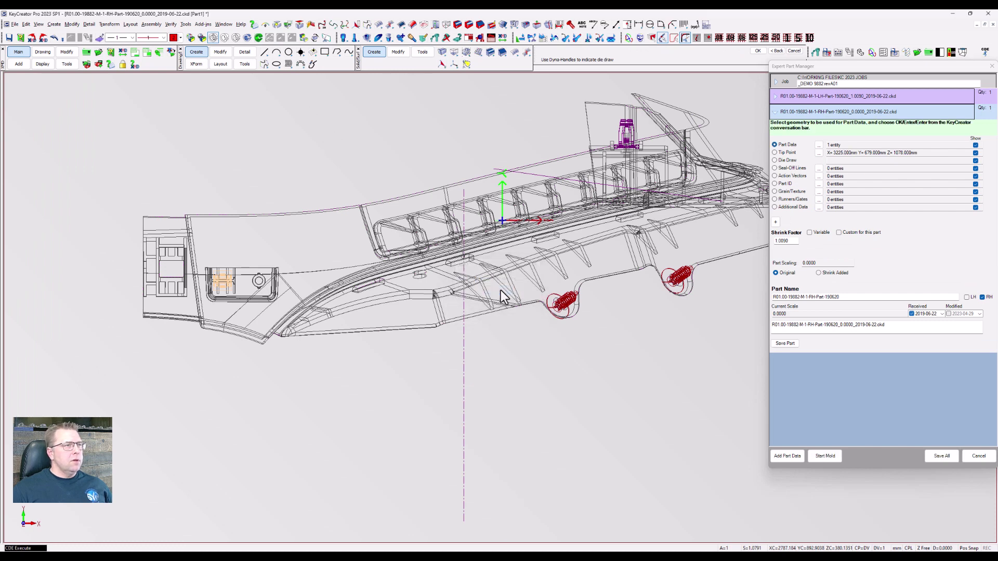
scroll(157, 375, down, 3)
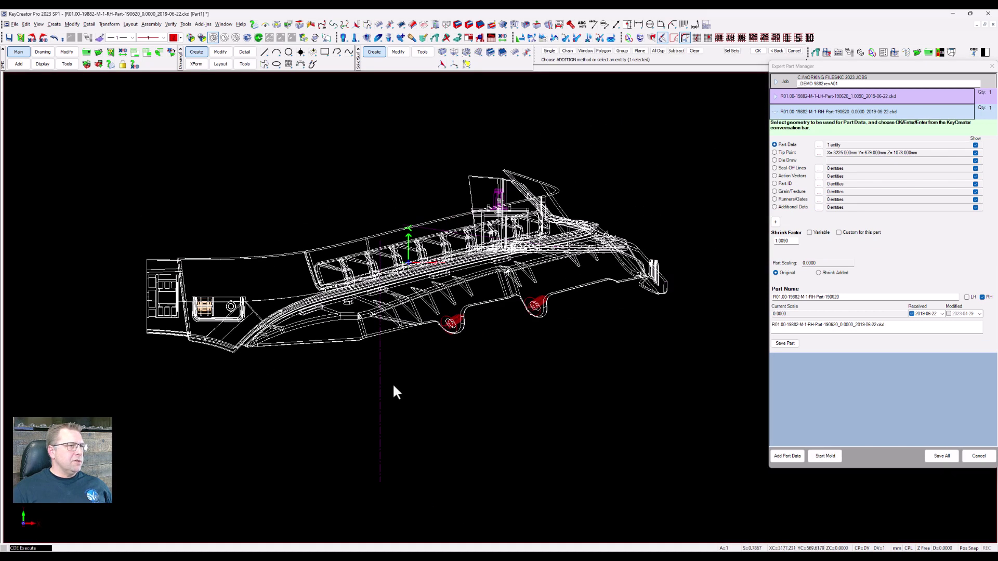
key(Return)
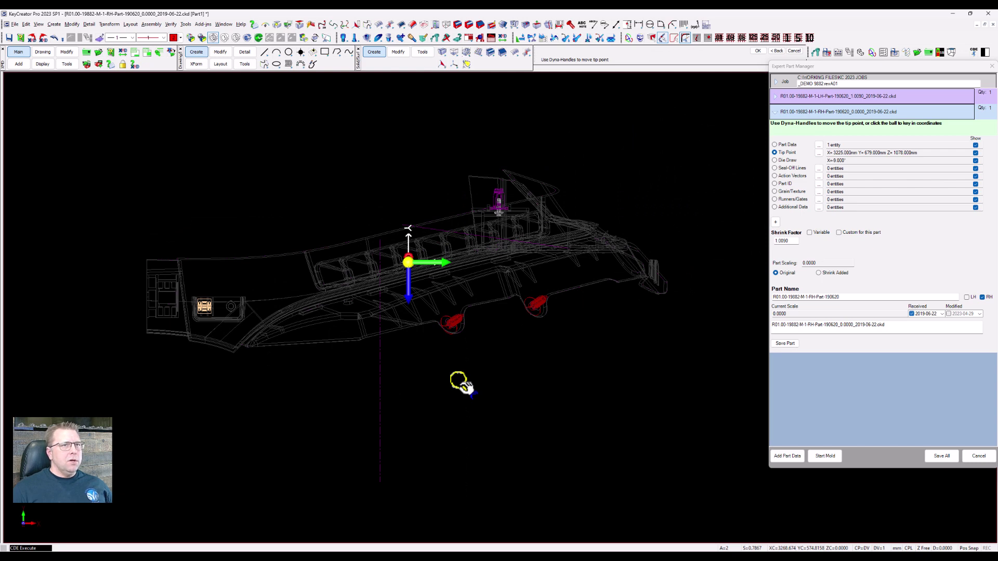
Accept the right-hand part's tip point and its 9° die draw about X, with the 1.0090 shrink added.
key(Return)
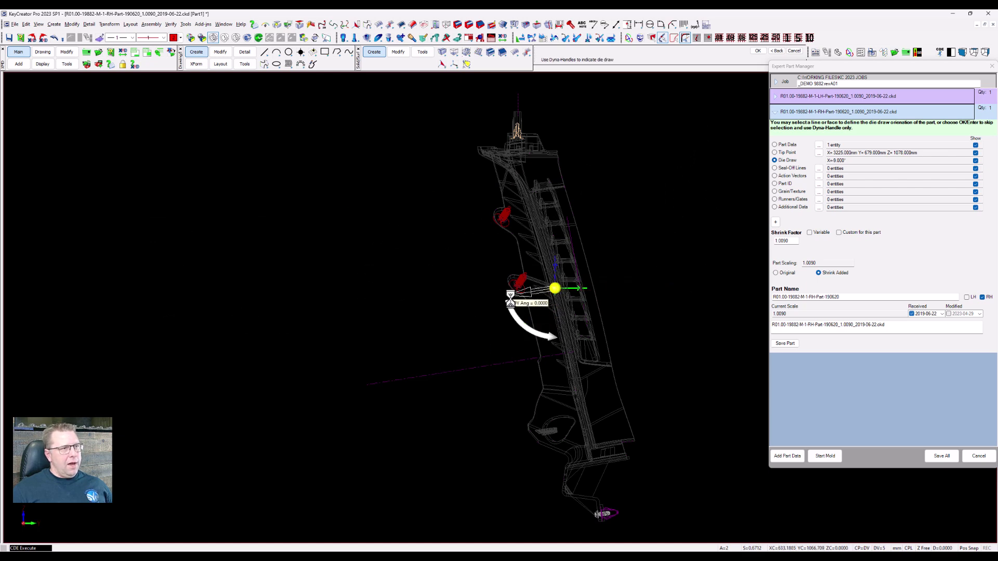
key(alt+1)
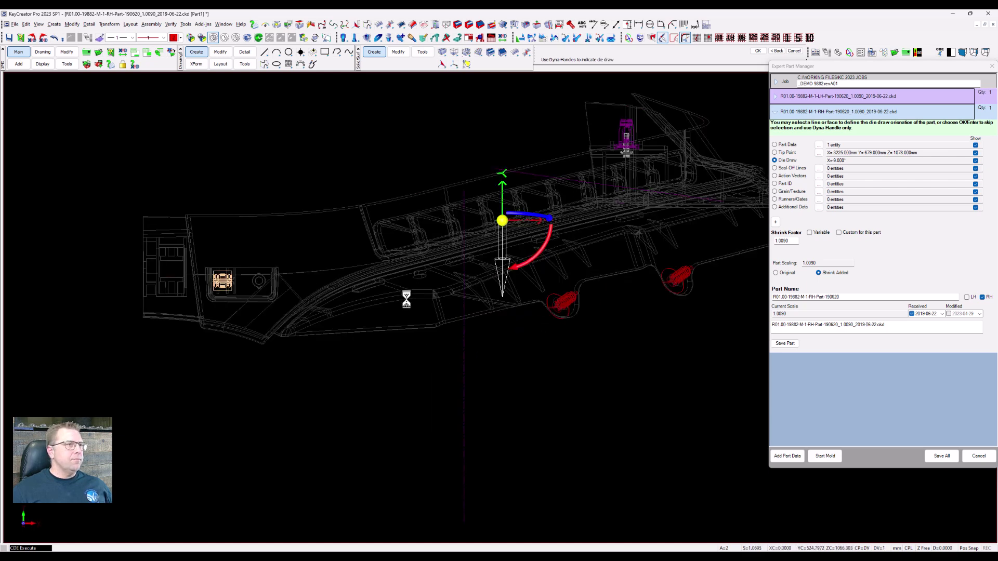
scroll(170, 356, down, 3)
key(Return)
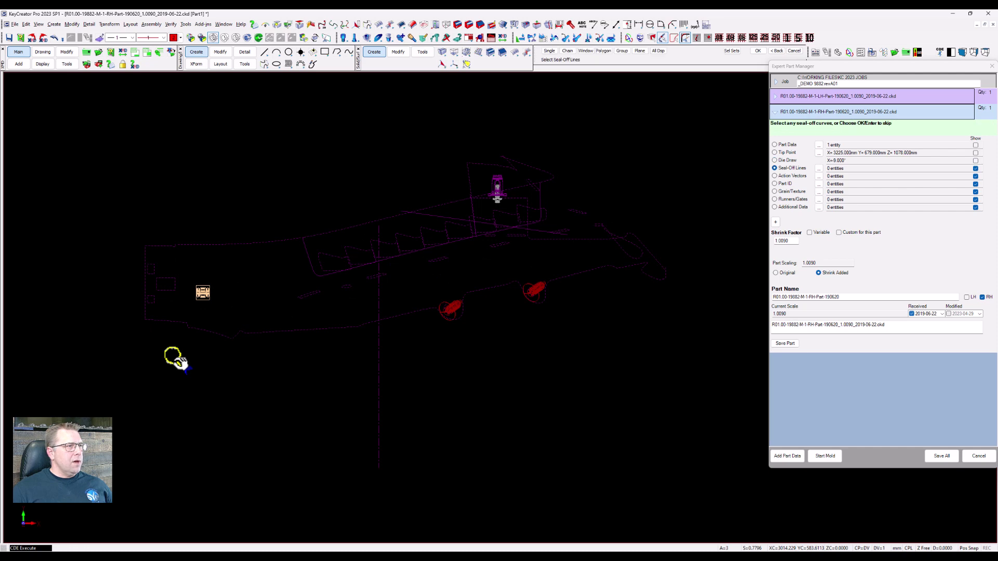
Window-select all the right-hand part's seal-off geometry and deselect the three straight axis lines.
scroll(211, 426, down, 4)
drag(129, 207, 532, 489)
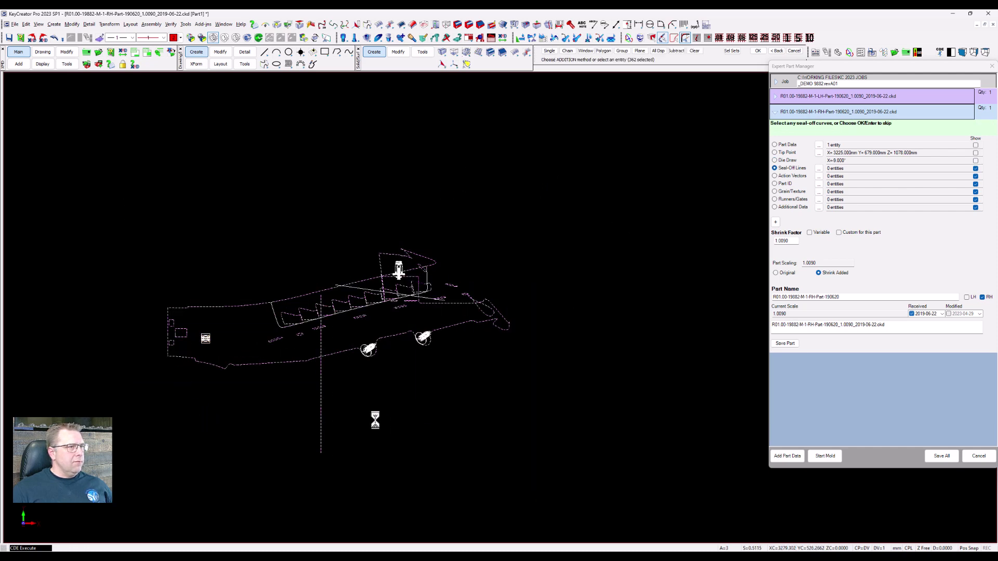
click(358, 289)
middle_drag(391, 279, 464, 340)
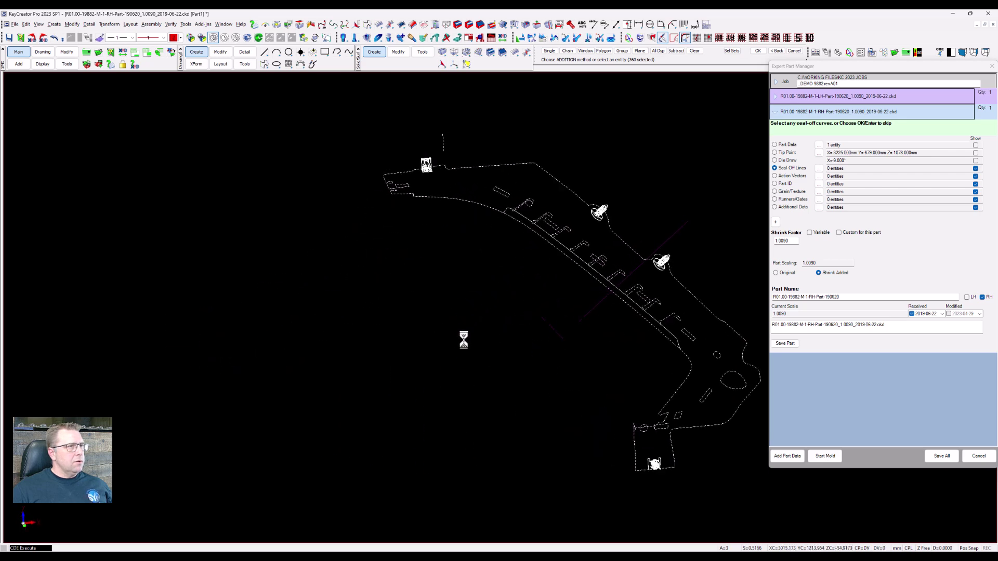
click(435, 121)
Exclude the fasteners and clips from the selection and accept the remaining curves as the right-hand part's seal-off lines.
click(418, 143)
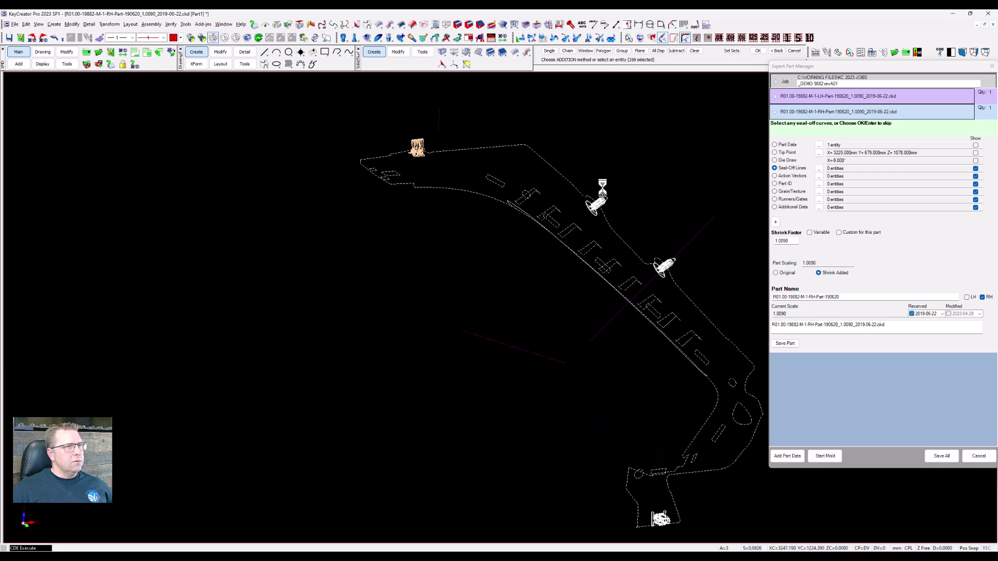
click(598, 203)
click(660, 266)
middle_drag(660, 266, 501, 281)
click(530, 383)
scroll(579, 397, up, 5)
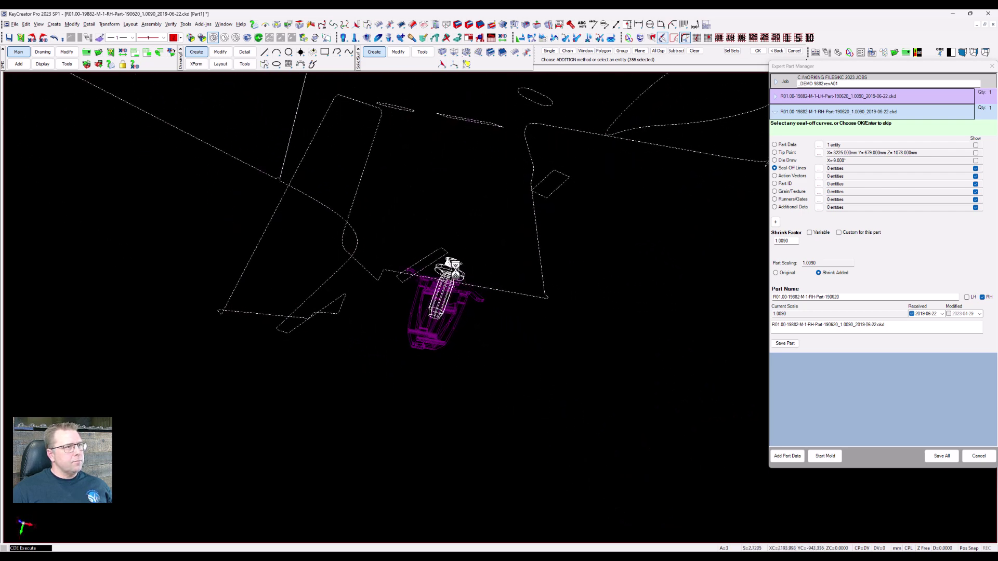
click(454, 268)
key(alt+1)
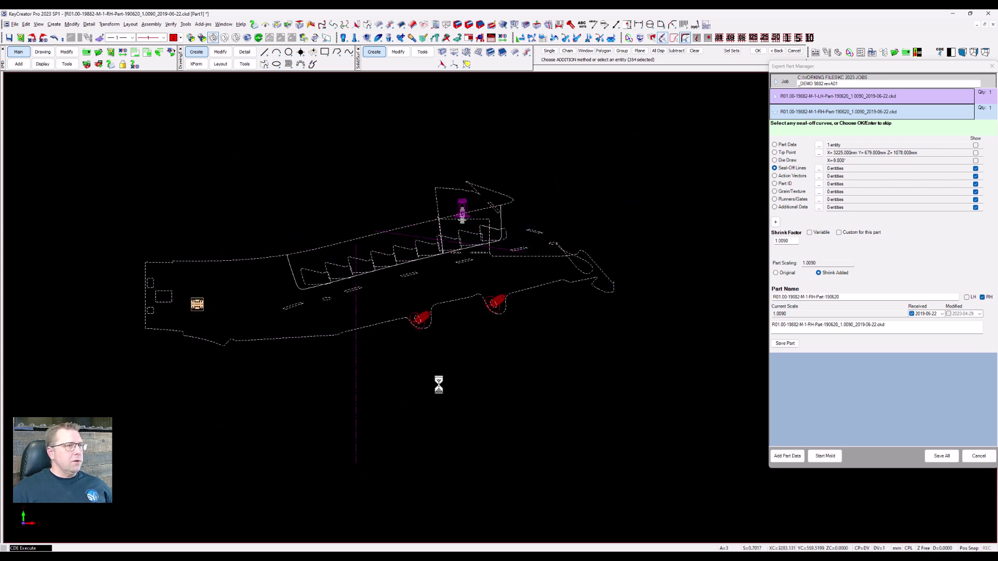
click(440, 385)
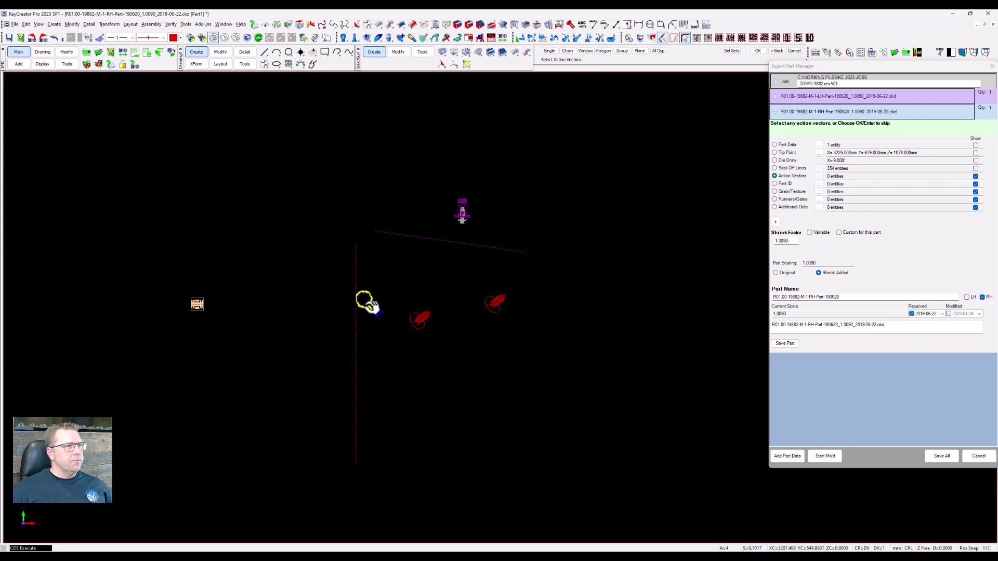
Assign the three straight axis lines as the right-hand part's action vectors.
click(359, 300)
click(397, 241)
middle_drag(367, 235, 249, 188)
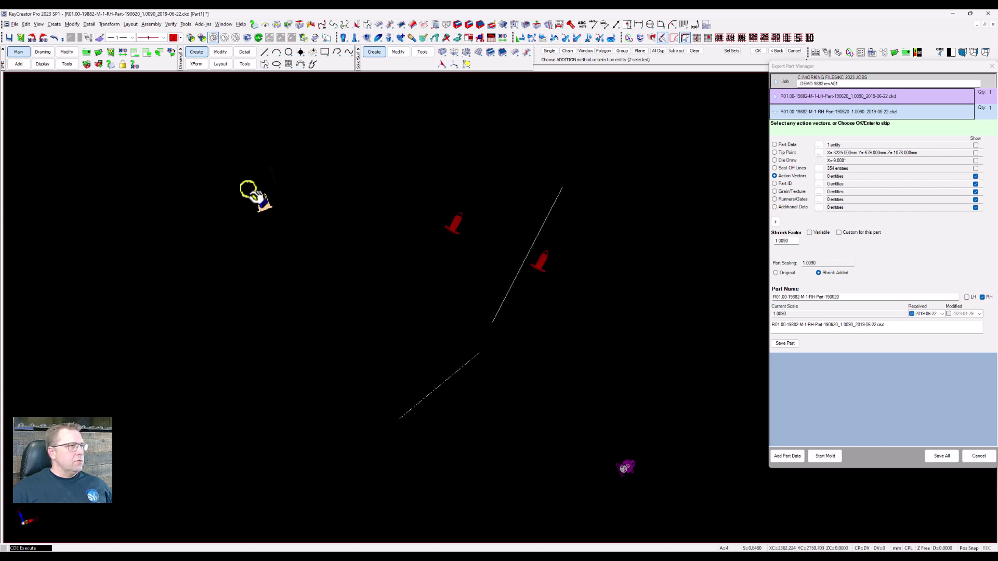
click(282, 179)
key(alt+1)
scroll(297, 181, up, 3)
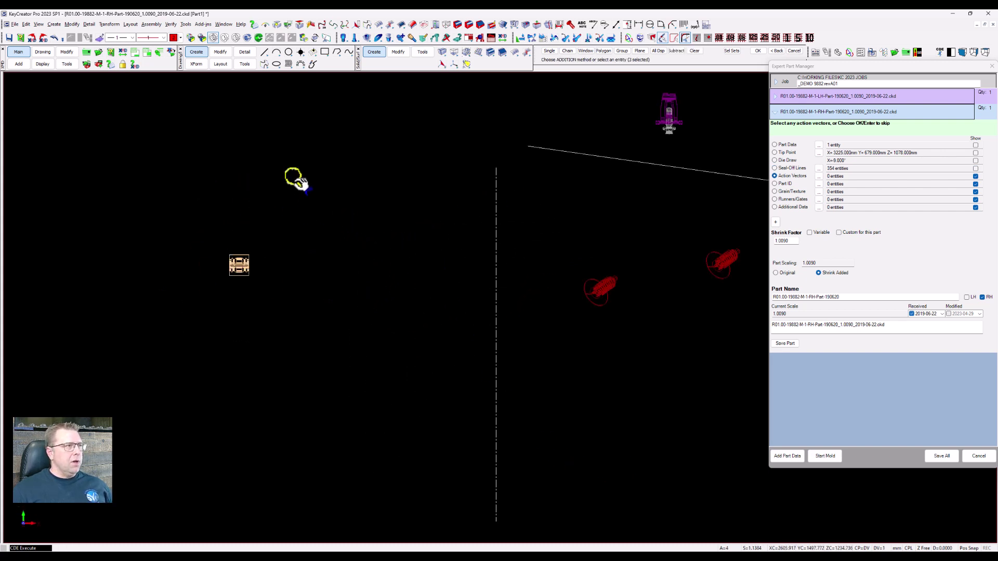
scroll(104, 257, down, 3)
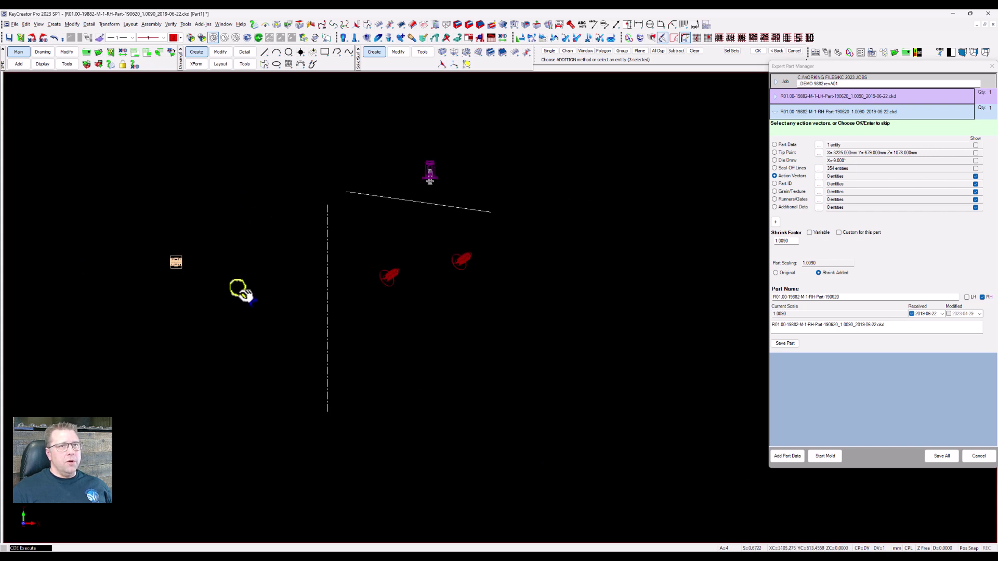
key(Return)
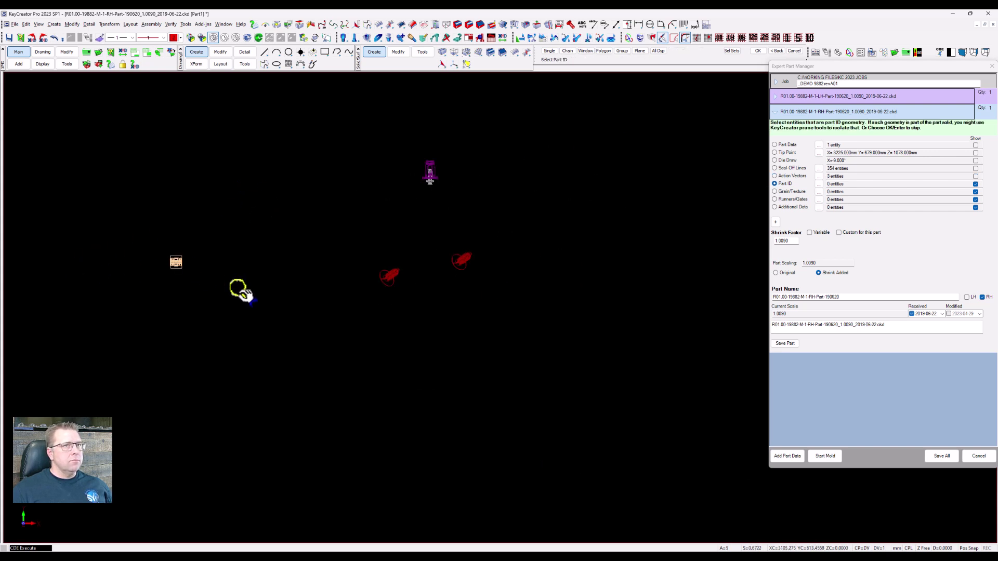
Skip the part ID, grain/texture and runners/gates data and save the right-hand part, keeping the unsorted geometry.
key(Return)
key(Return)
key(Return)
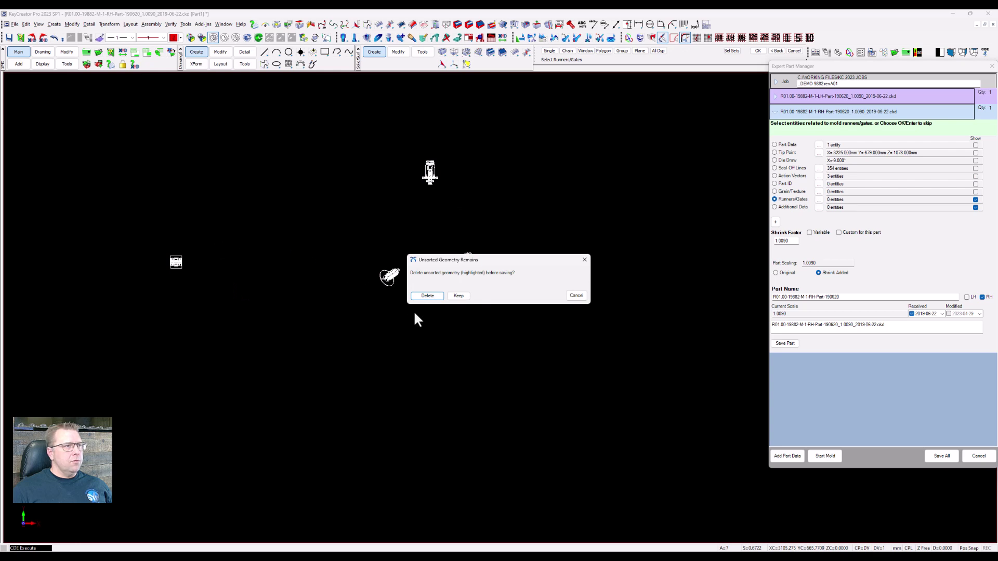
click(458, 295)
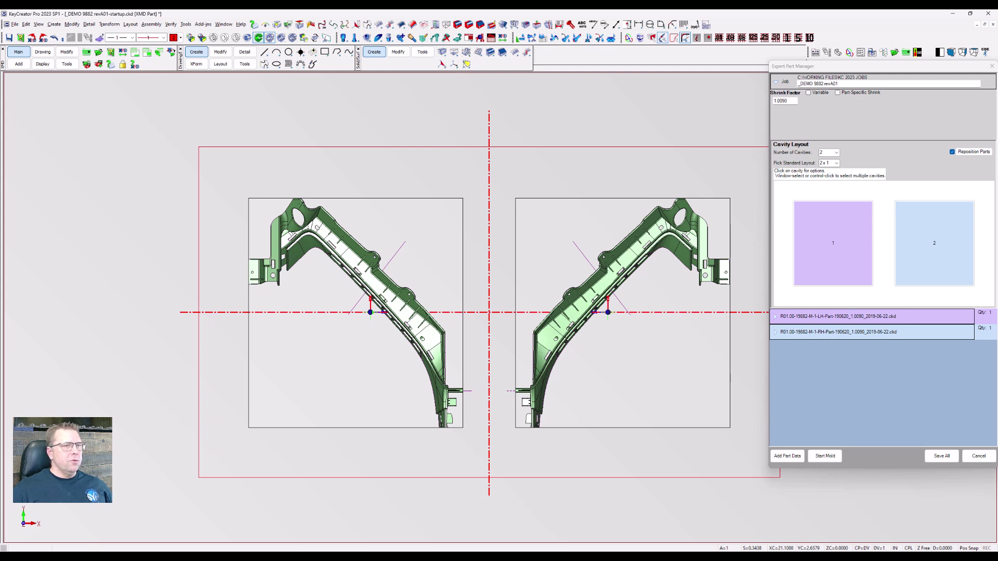
Dynamically move cavity 1 grouped with cavity 2 and rotate them by -52.077° about Z.
scroll(474, 261, up, 1)
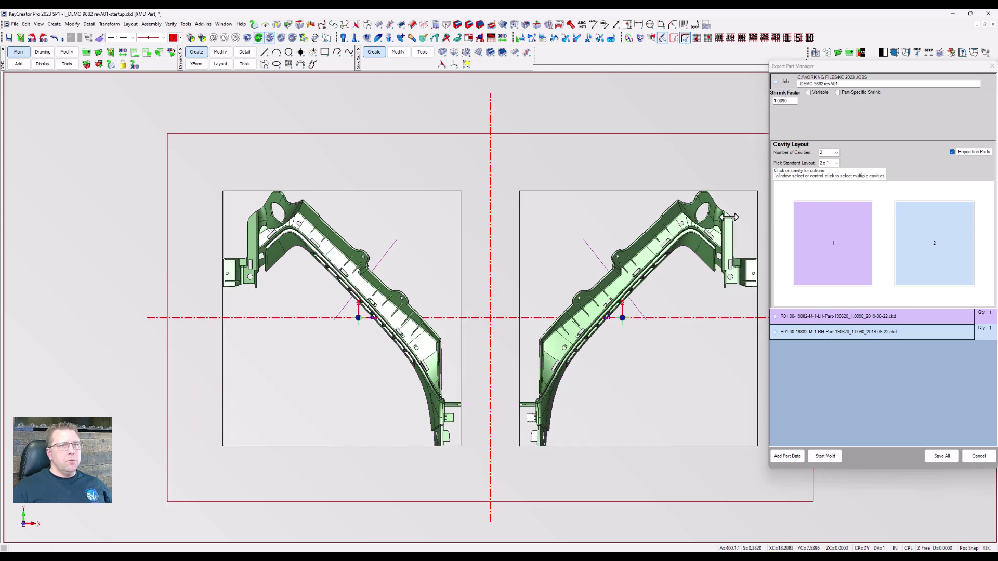
click(814, 226)
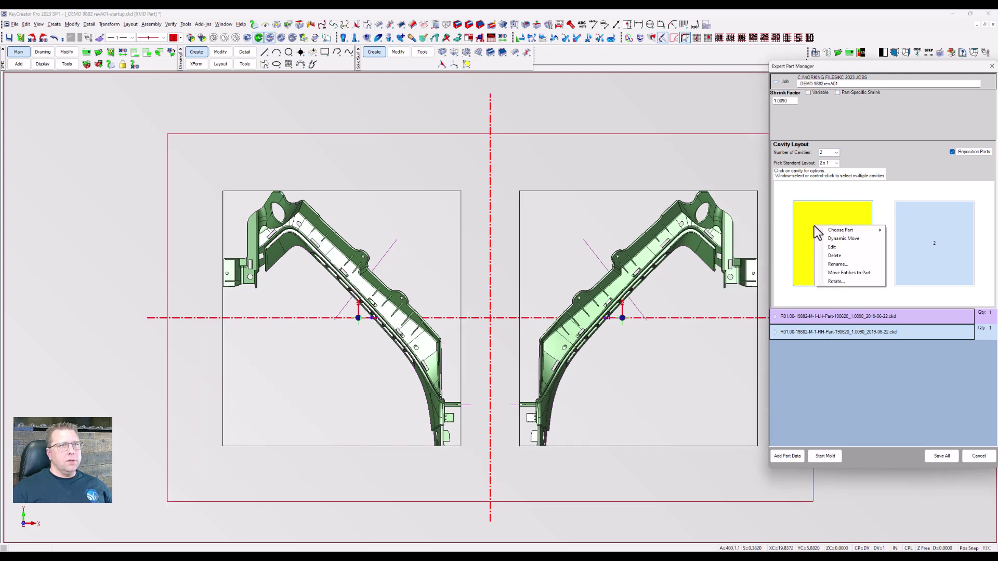
click(847, 239)
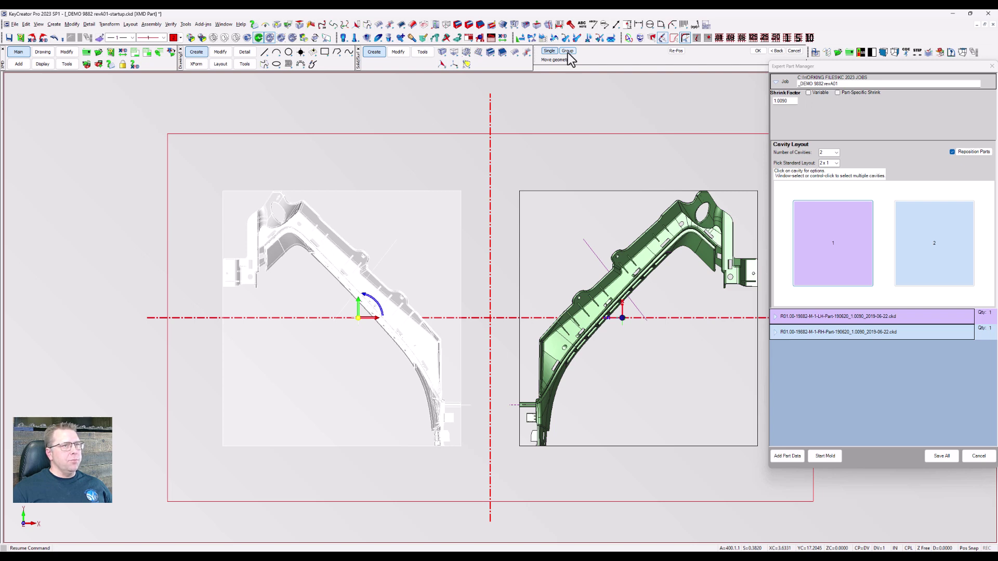
click(569, 54)
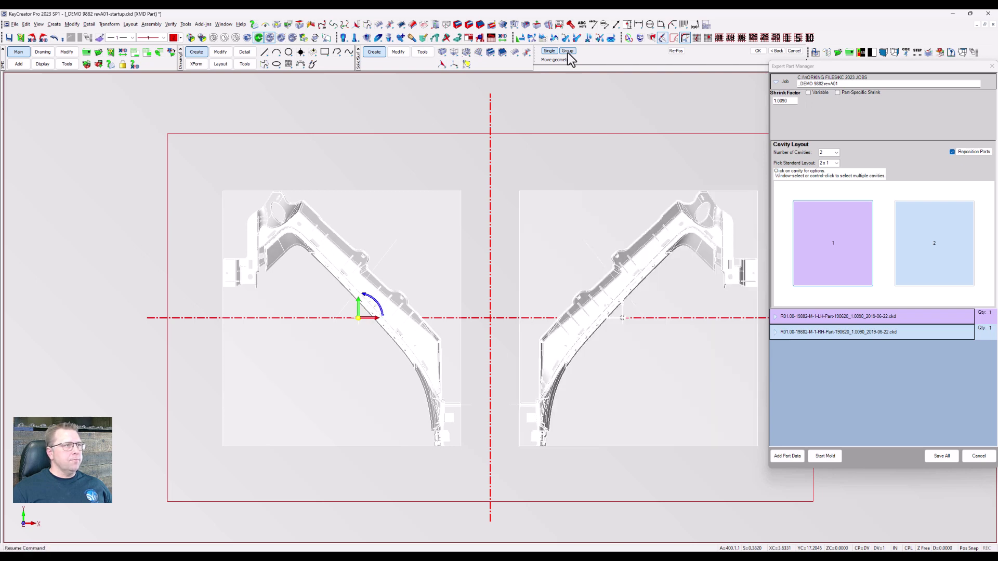
click(378, 306)
text(-90)
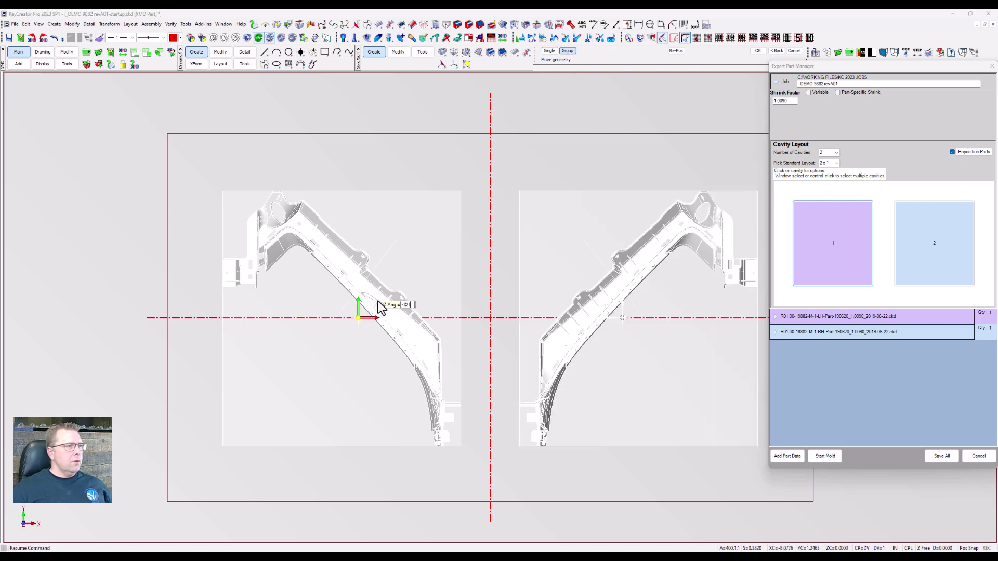
key(Return)
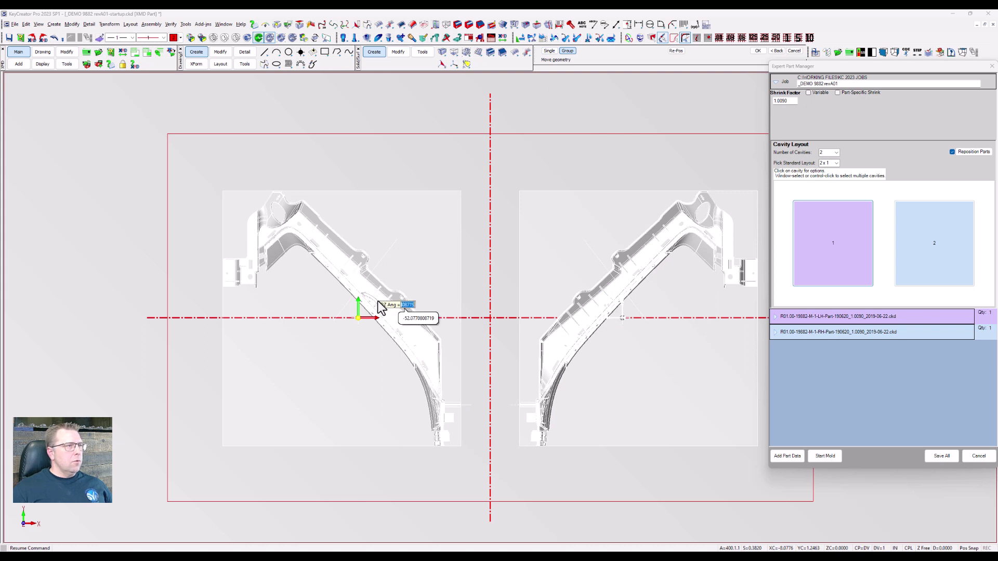
key(Return)
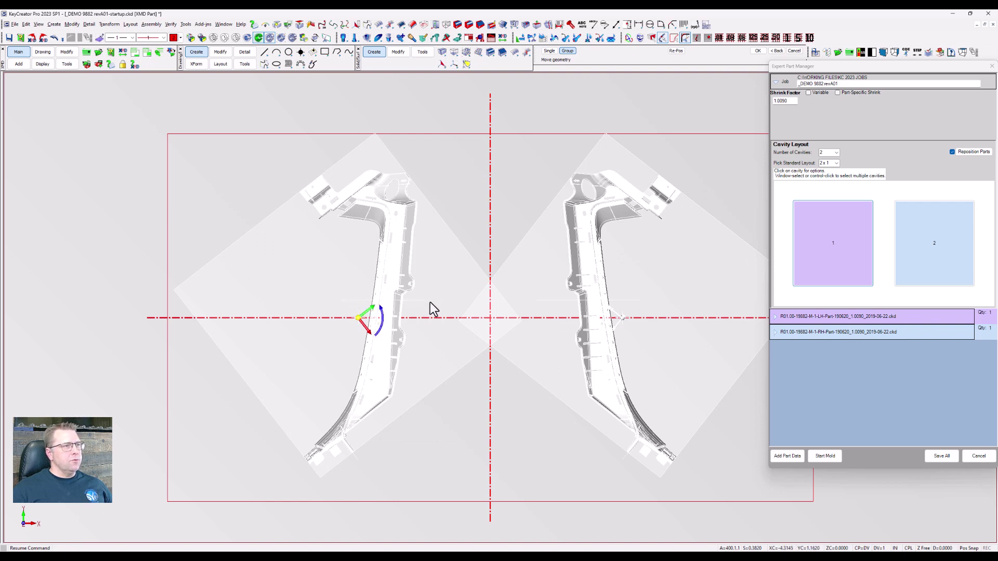
Set the position of cavity 1 to X 6 and Z 2 in the grouped move.
click(350, 328)
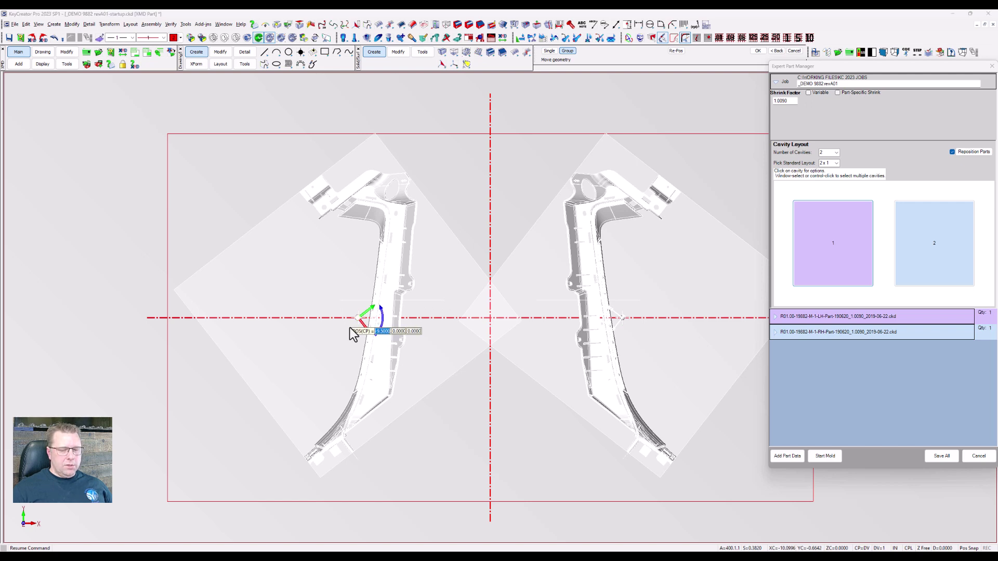
text(6)
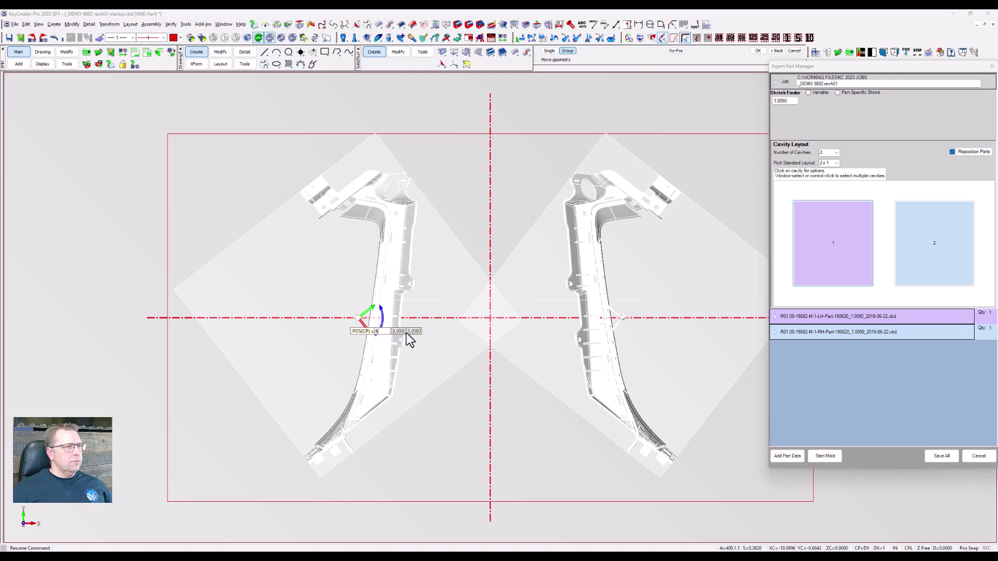
drag(408, 333, 443, 334)
text(2)
key(Return)
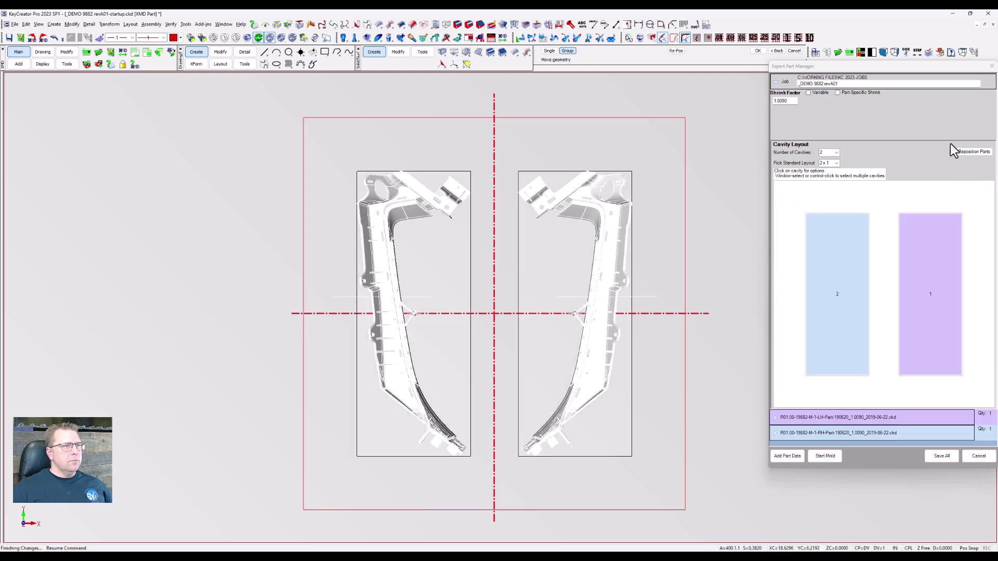
Turn off part repositioning for the two-cavity layout and start the mold.
click(952, 151)
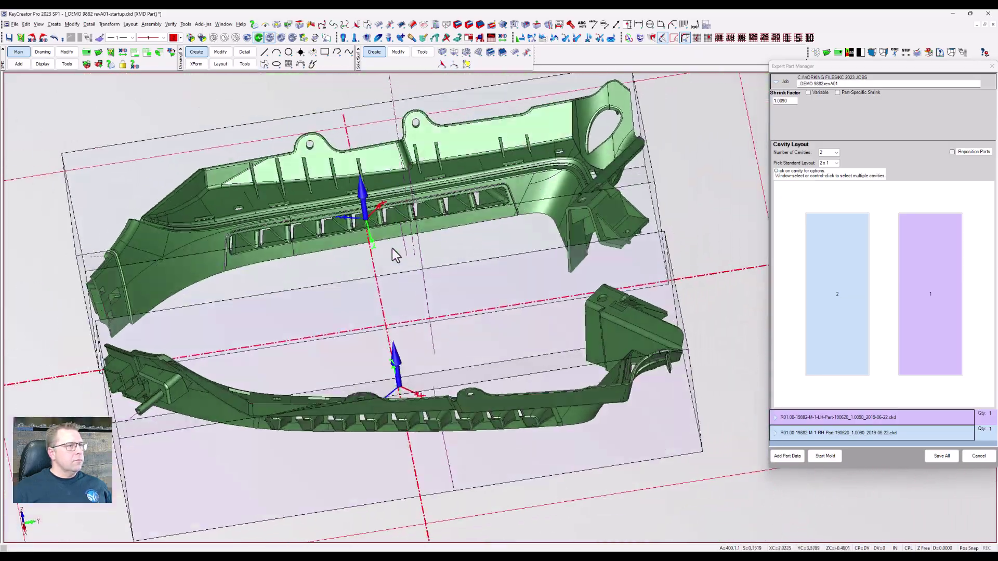
key(alt+1)
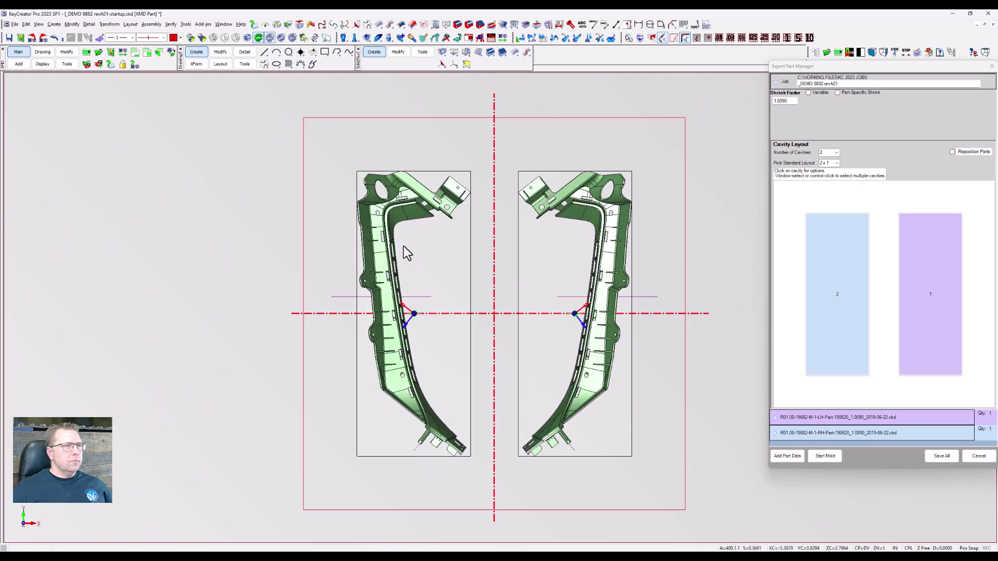
click(834, 455)
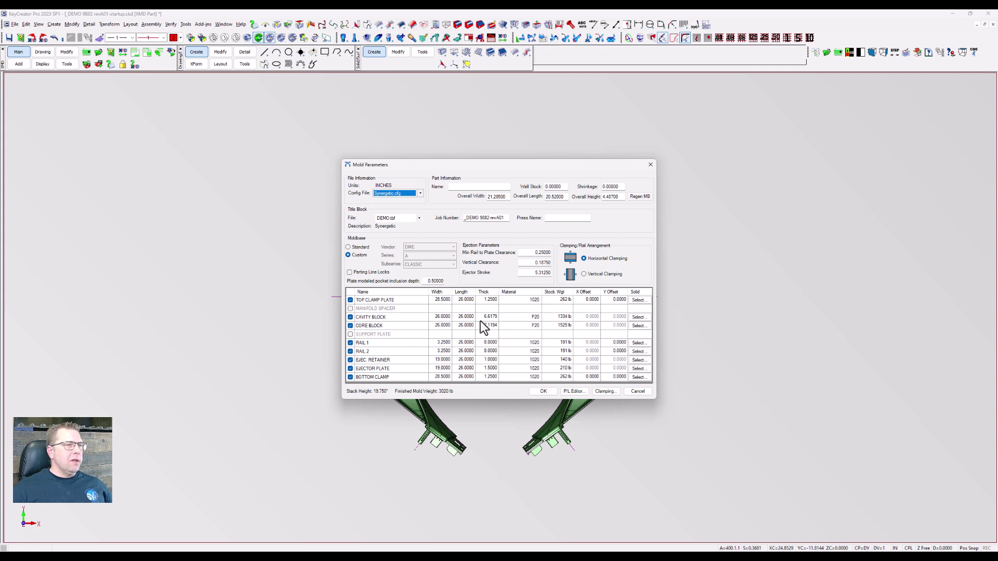
Open the P/L editor from the mold parameters and set the block height above Z=0 in section AA to 8.625 inches.
click(575, 392)
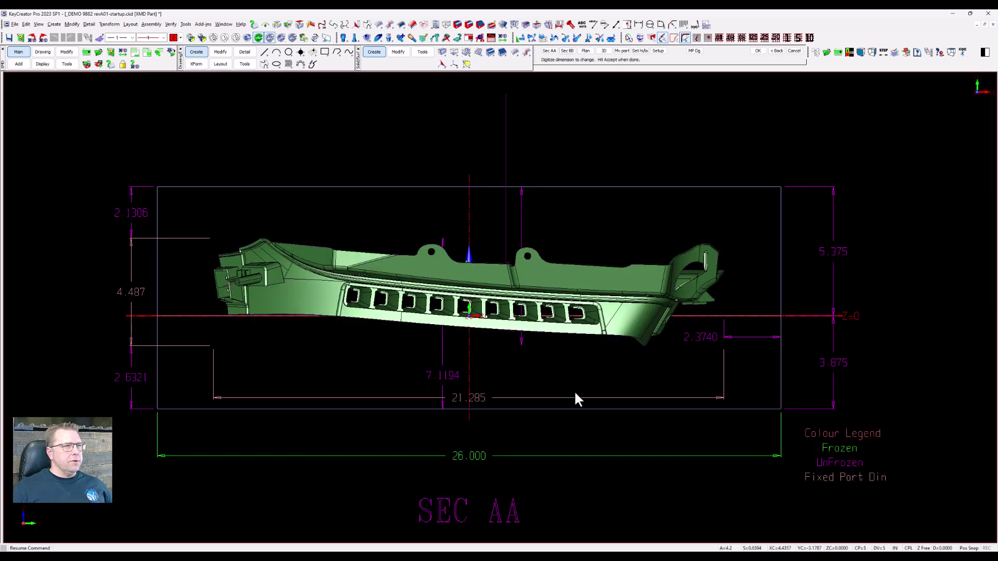
click(827, 249)
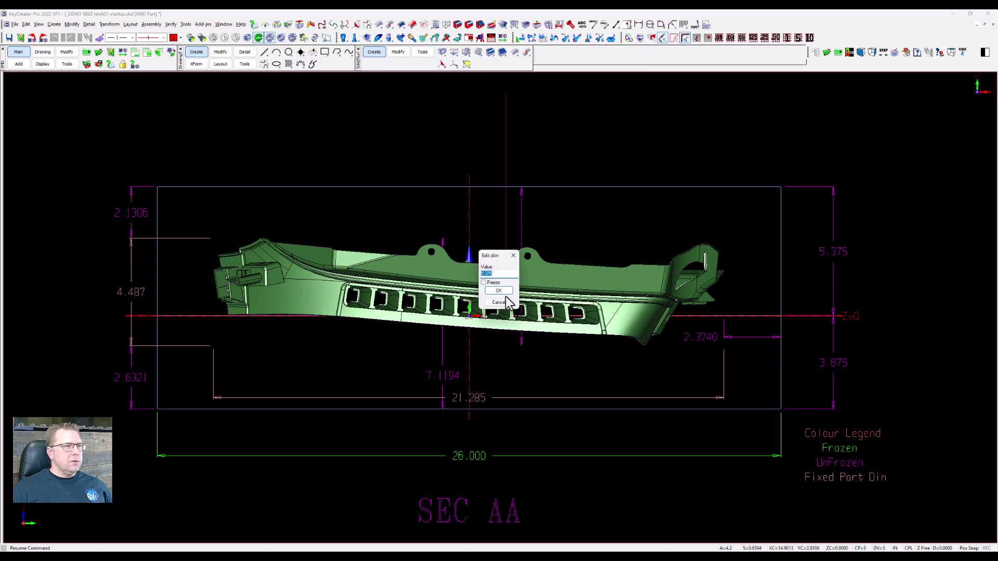
drag(484, 274, 474, 273)
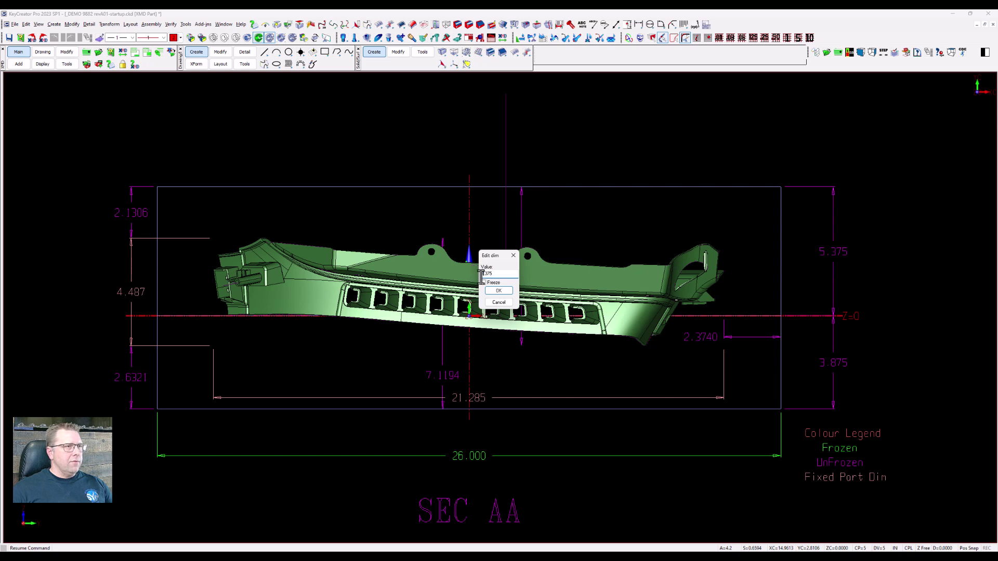
text(8)
drag(485, 274, 489, 274)
text(625)
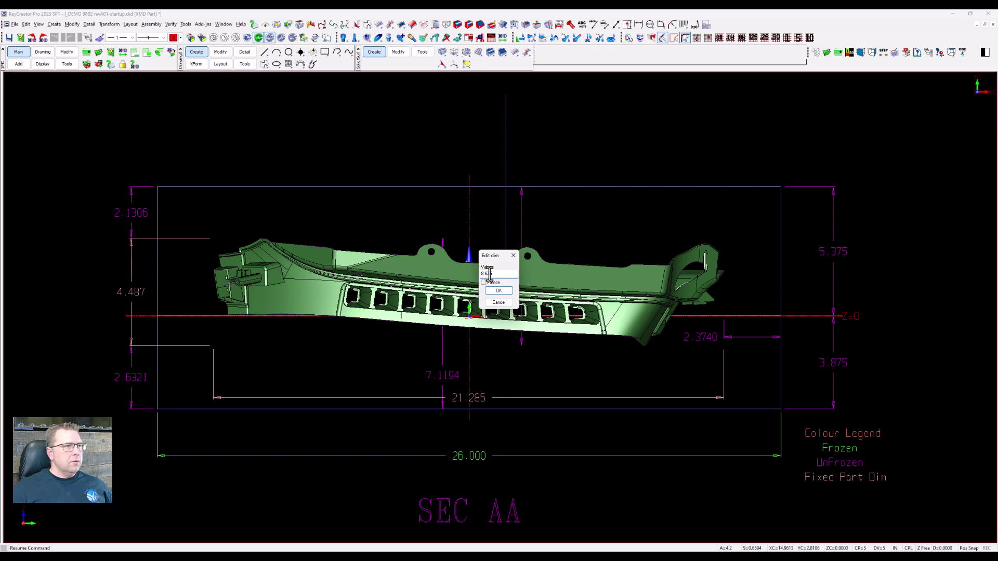
click(499, 291)
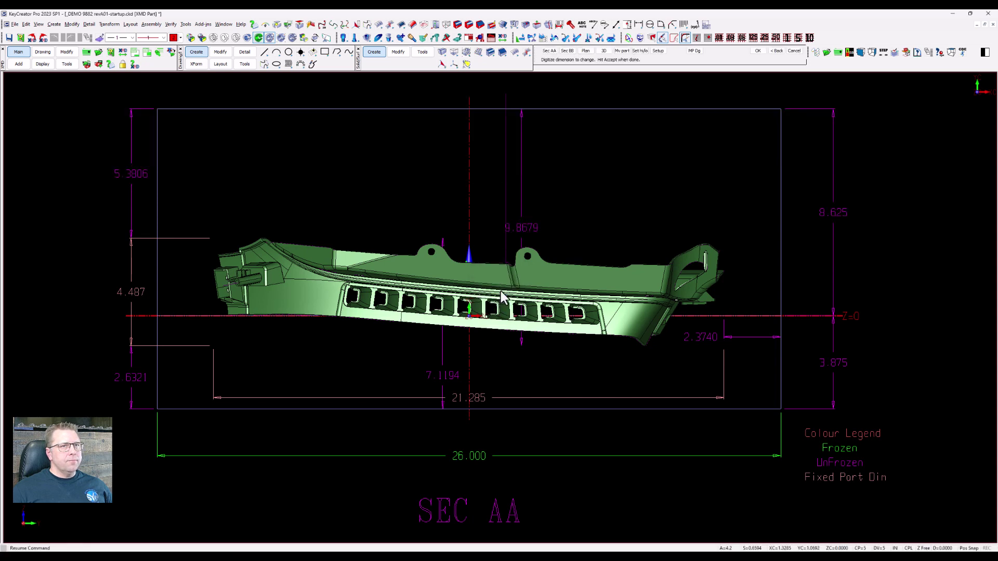
Set the block depth below Z=0 in section AA to 8.375 inches.
click(827, 364)
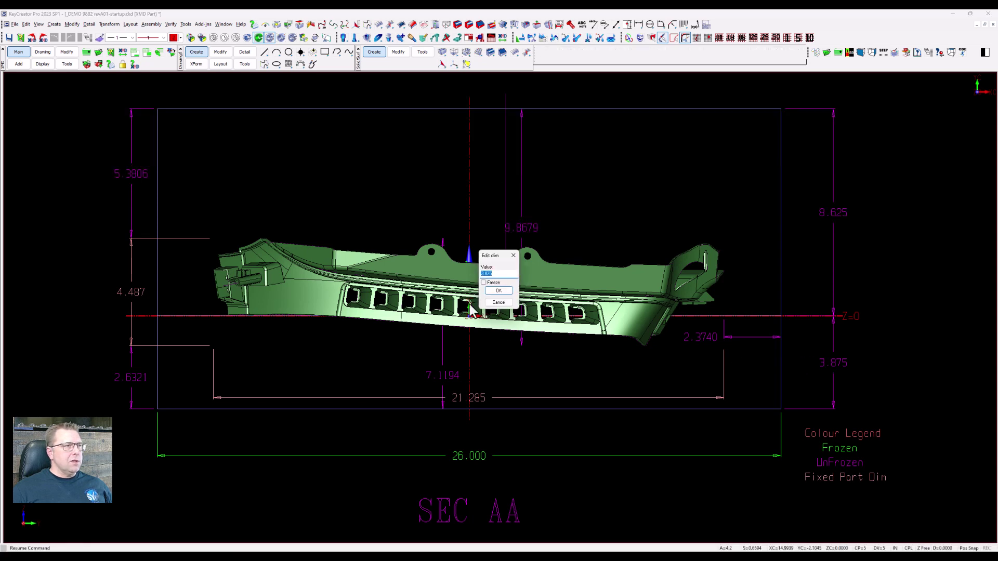
drag(485, 275, 476, 277)
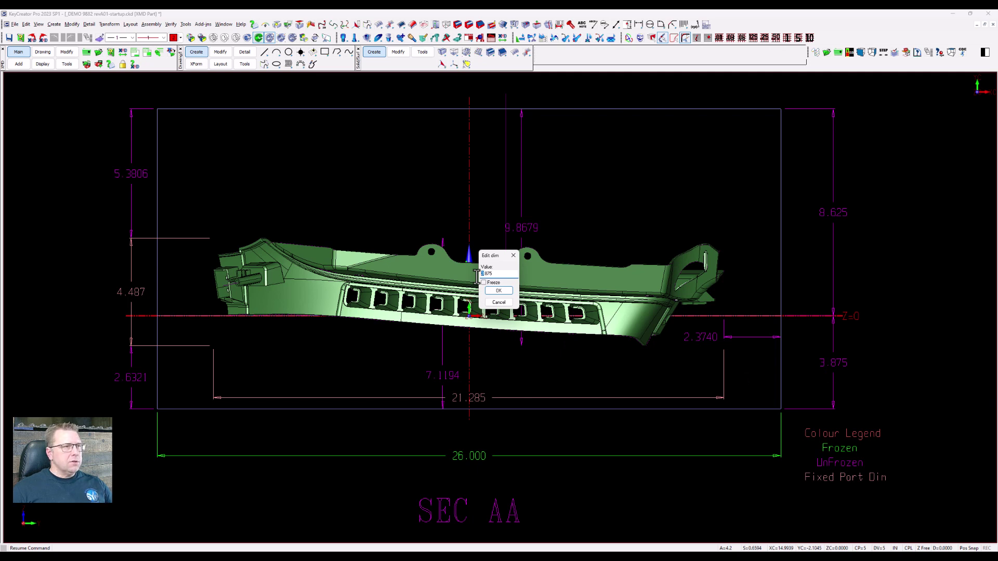
text(8)
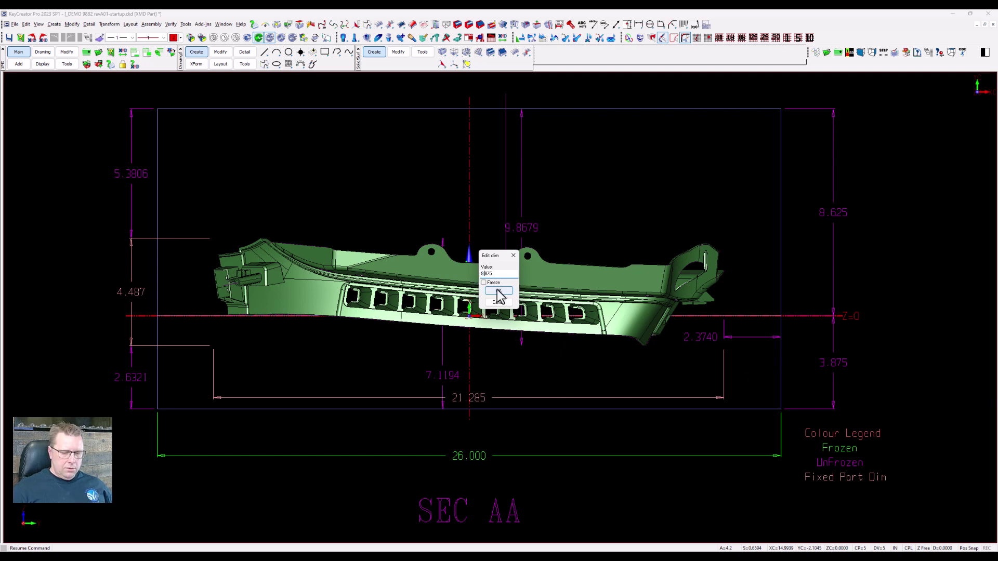
key(Delete)
text(3)
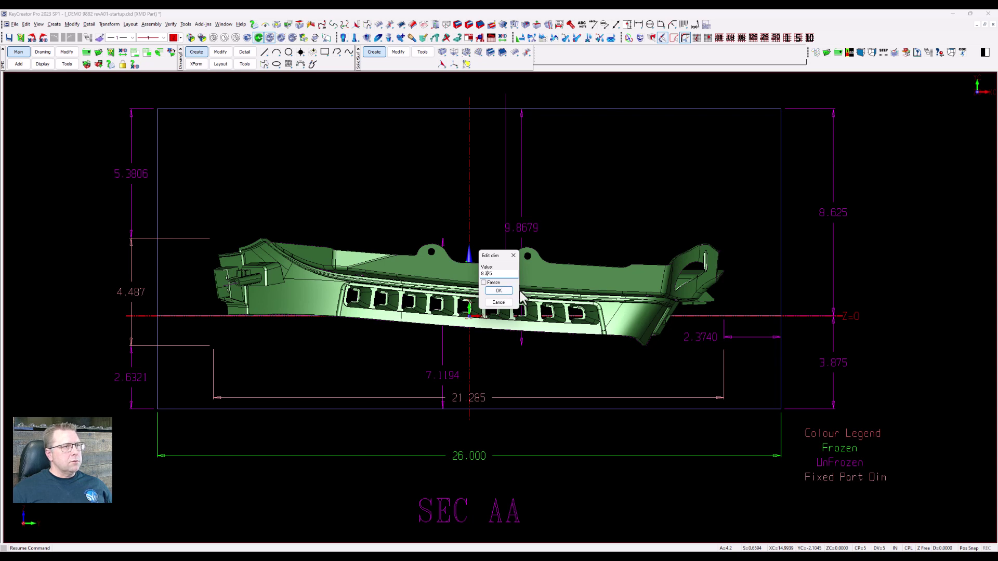
click(498, 291)
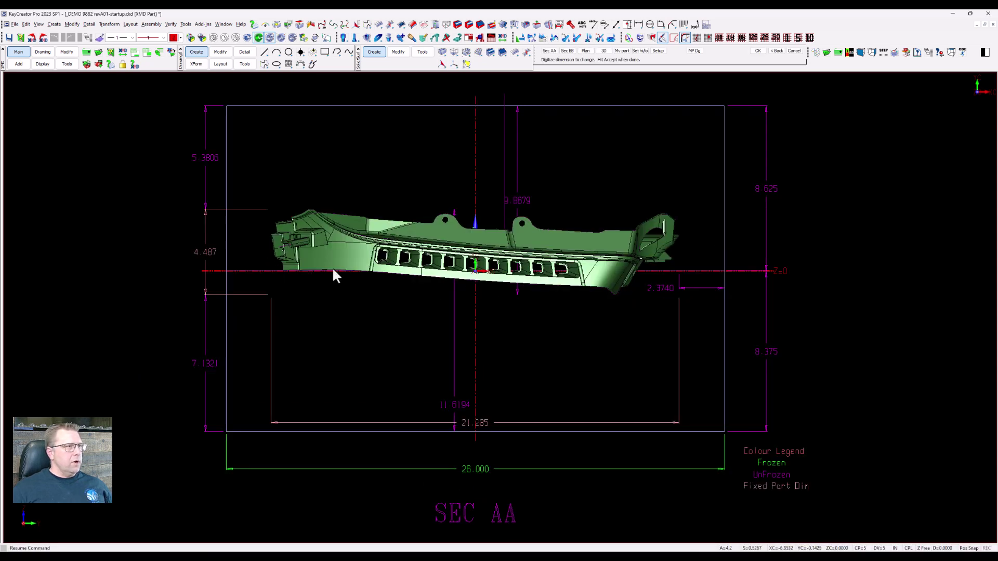
Set the overall block width in section AA to 34 inches and keep the dimension frozen.
click(475, 471)
text(34)
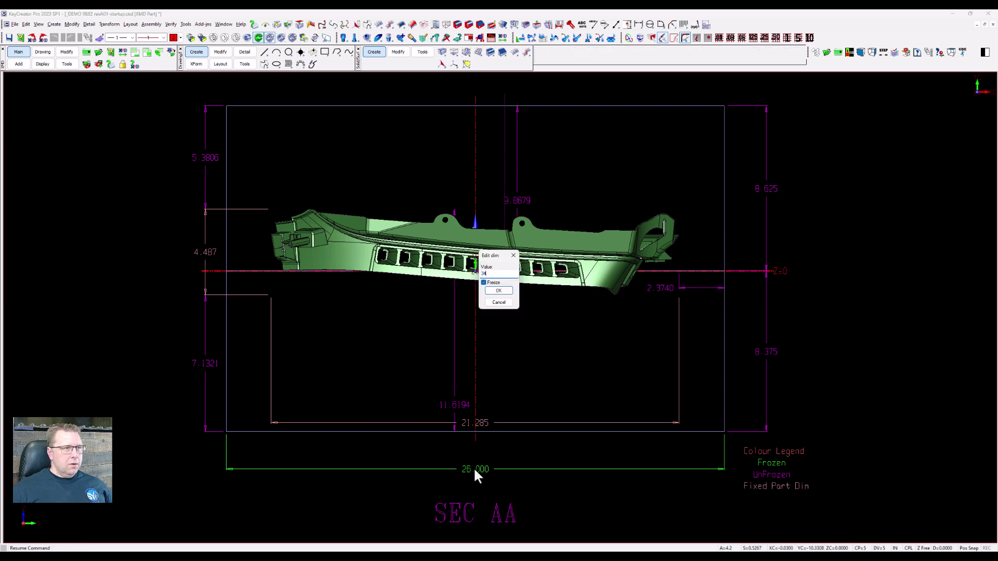
key(Tab)
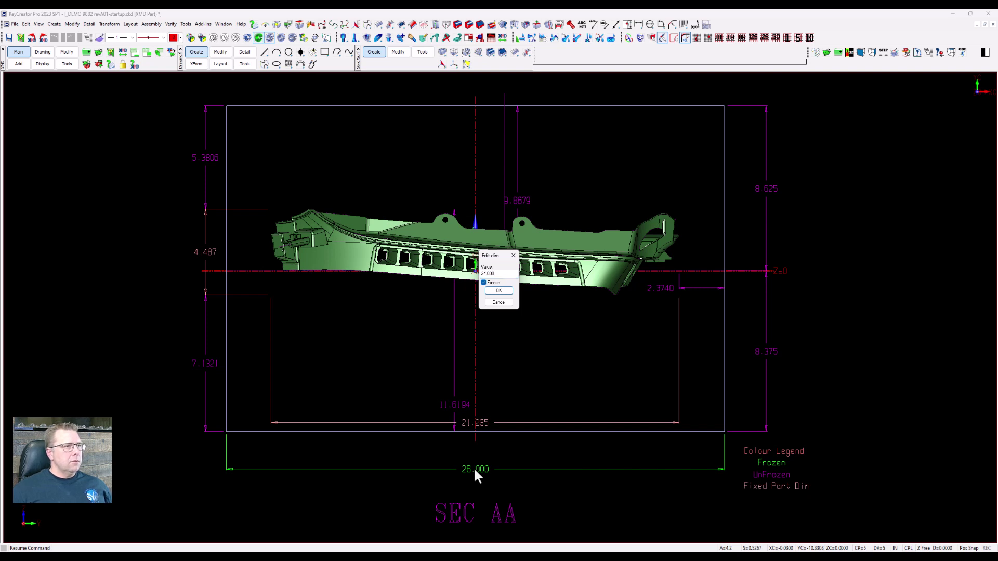
key(Return)
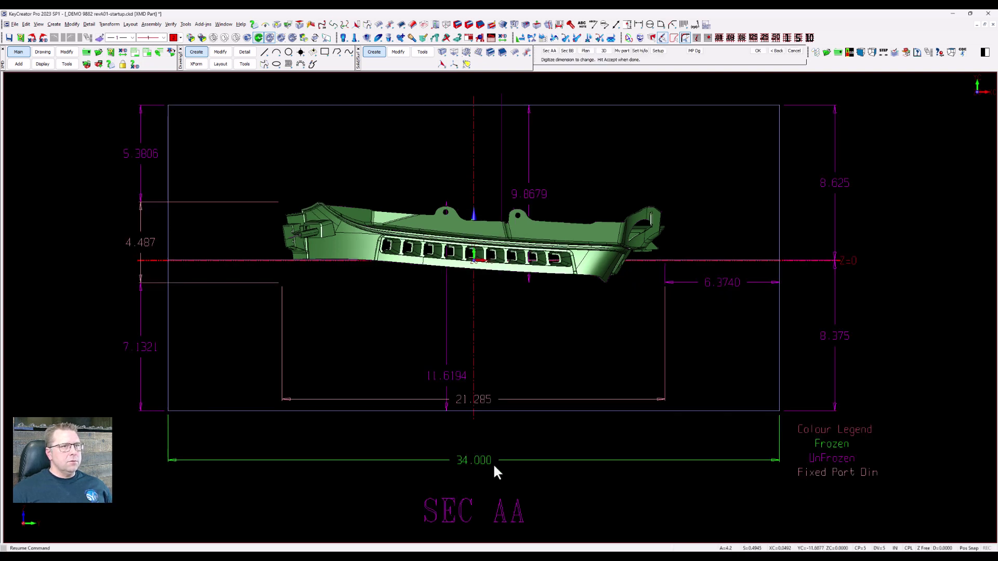
Switch to section BB and set the overall block length to 36 inches, keeping the dimension frozen.
click(570, 49)
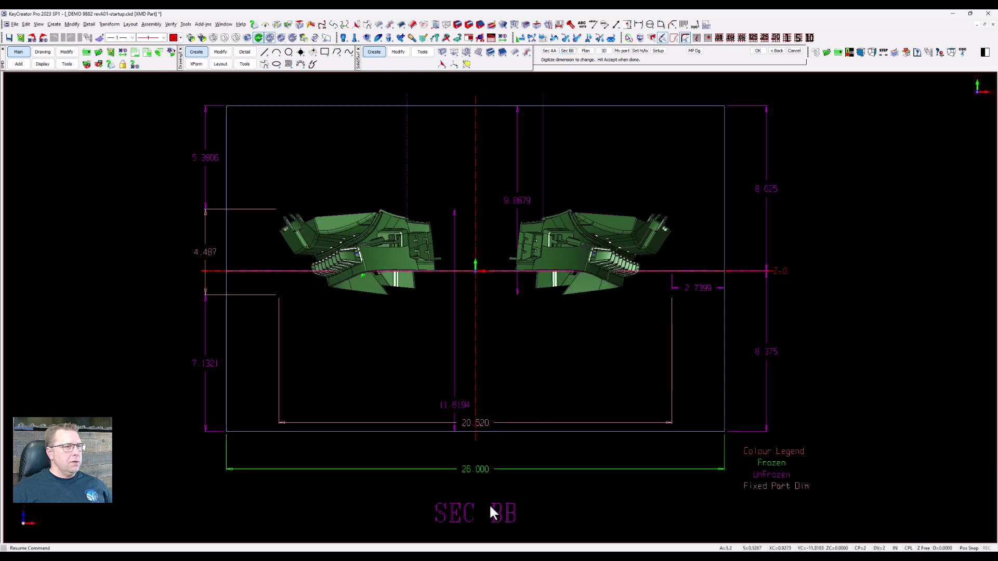
click(476, 474)
text(3)
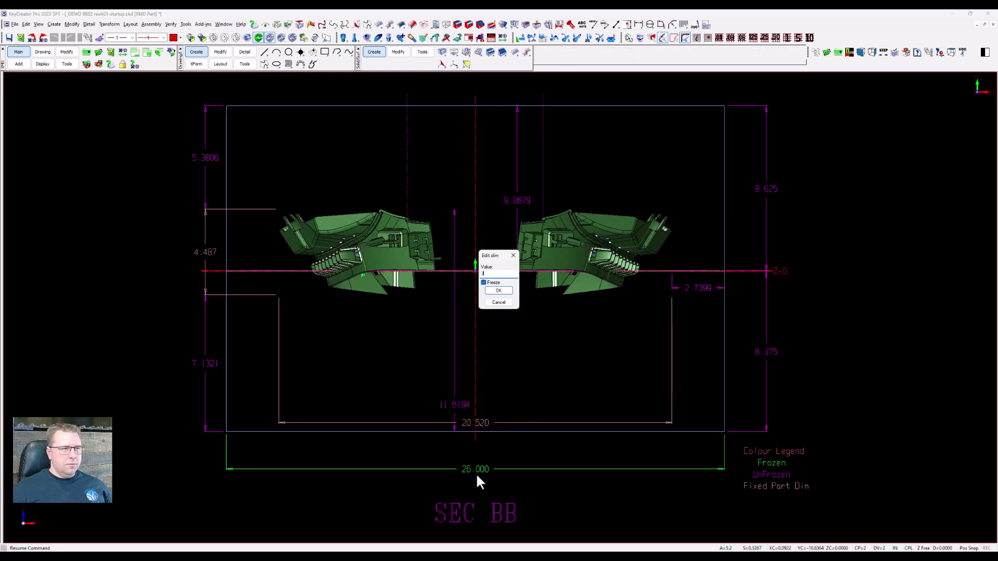
text(6.000)
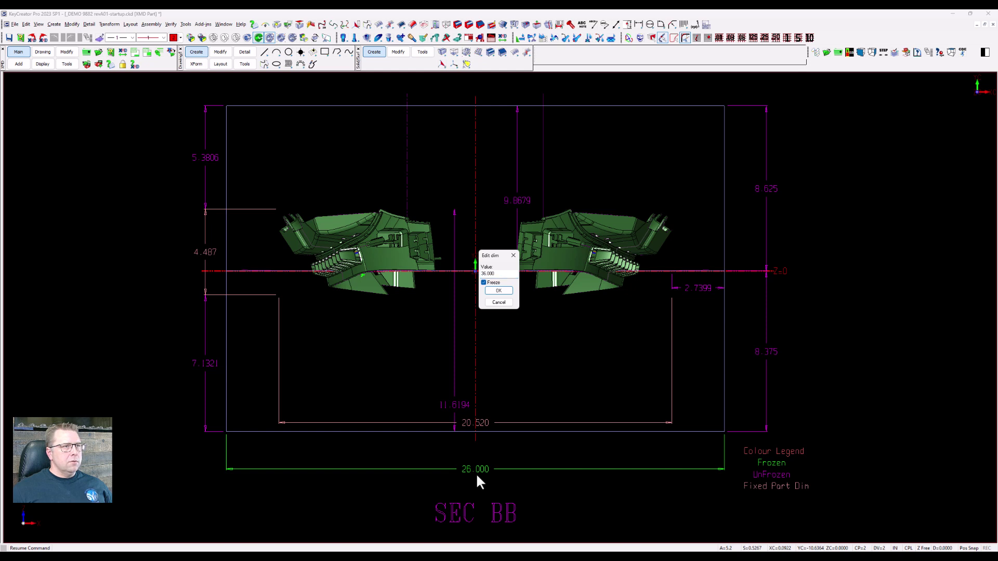
key(Return)
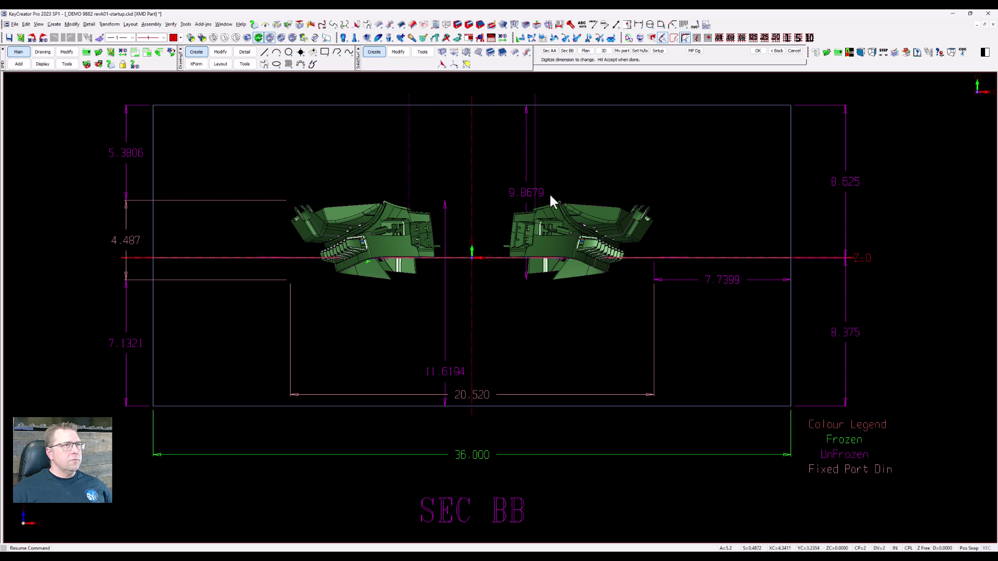
Review the block in plan and section AA, accept the P/L editor sizes and check the cavity block's material options.
click(585, 51)
click(549, 51)
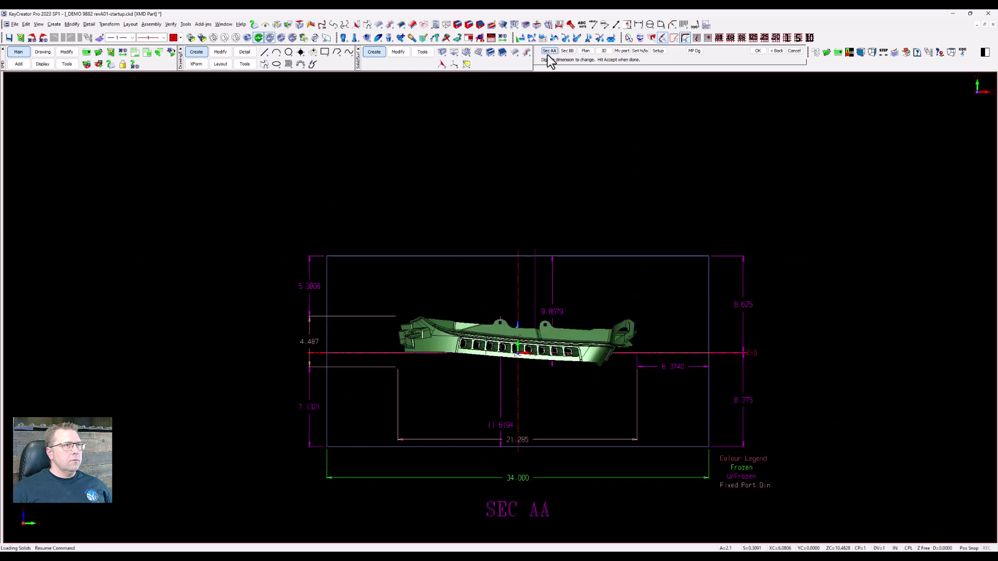
click(758, 51)
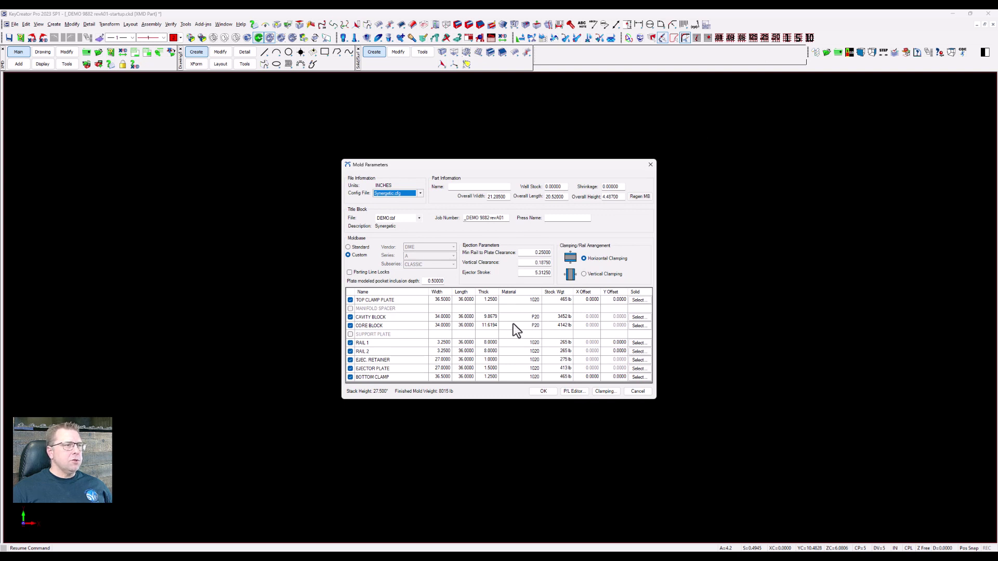
click(537, 318)
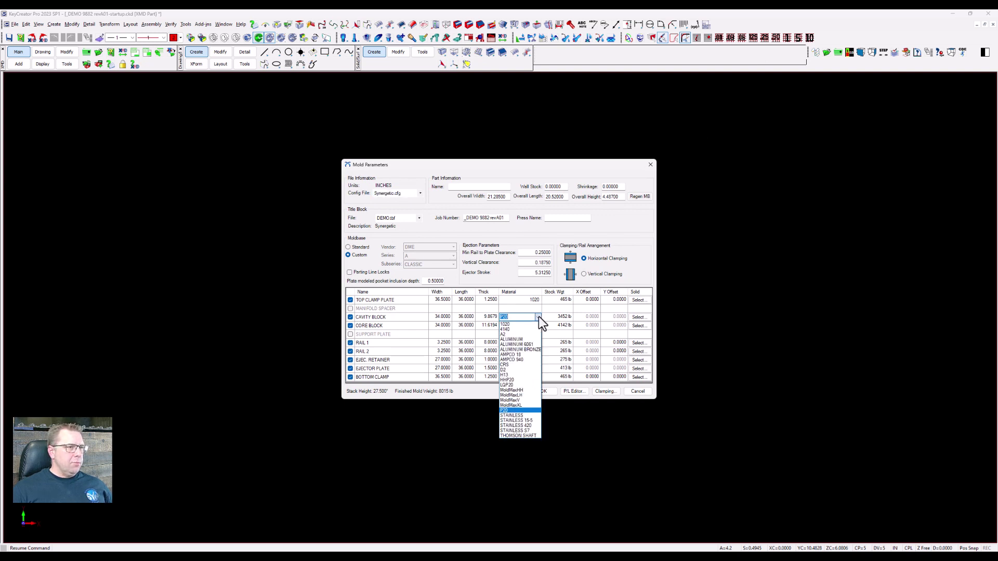
click(538, 316)
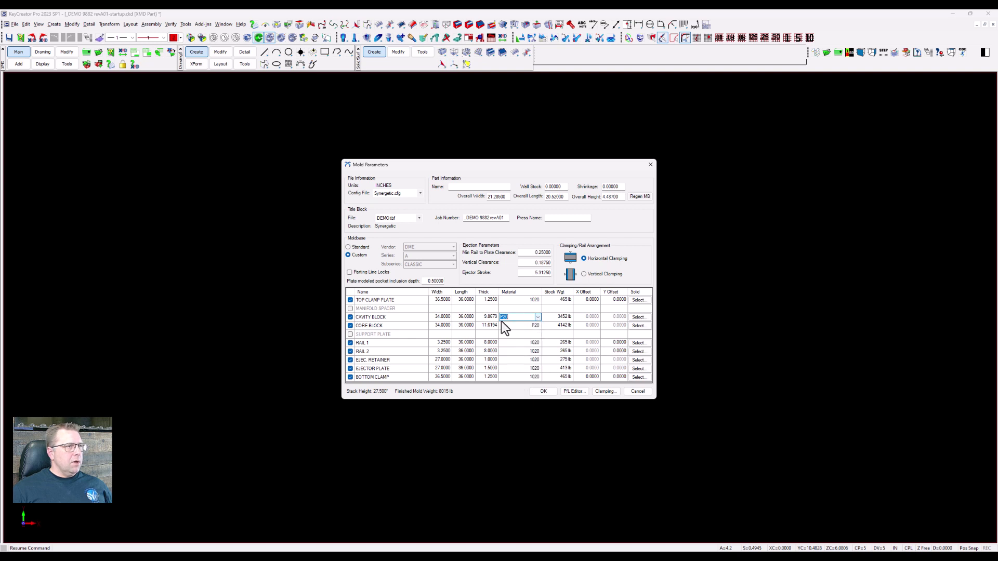
Set the top clamp plate to 44 inches wide, 46 inches long and 2 inches thick.
click(440, 300)
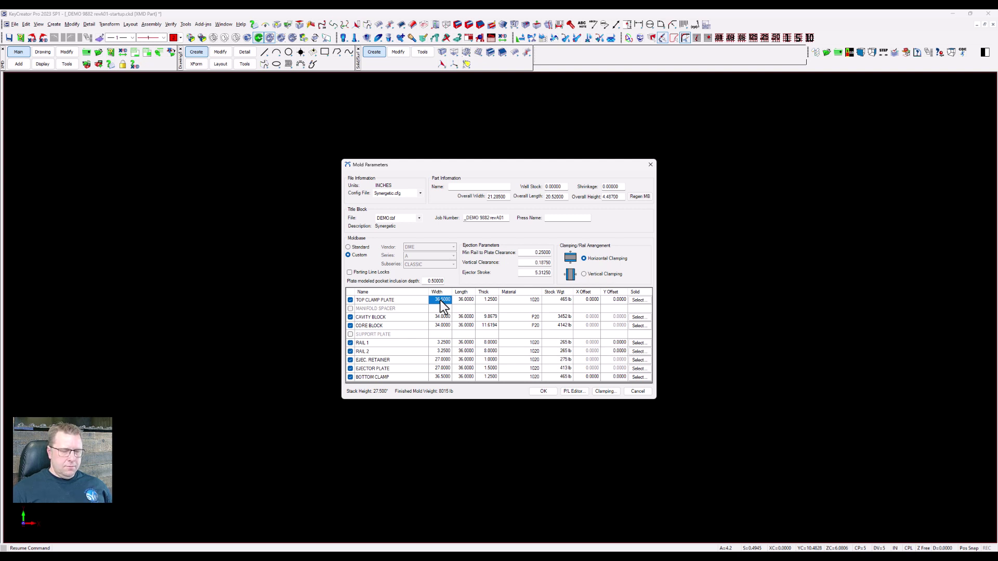
text(44)
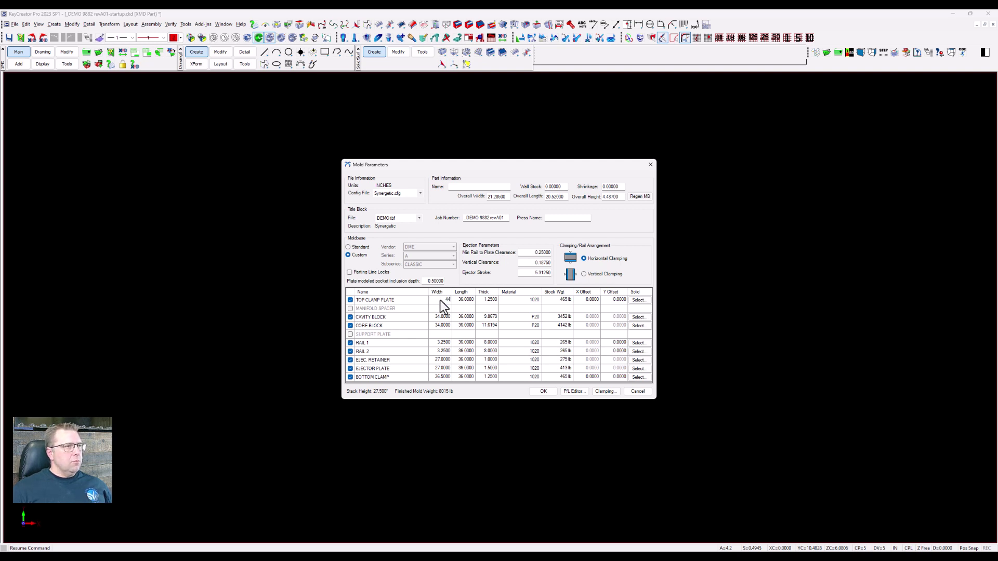
click(470, 301)
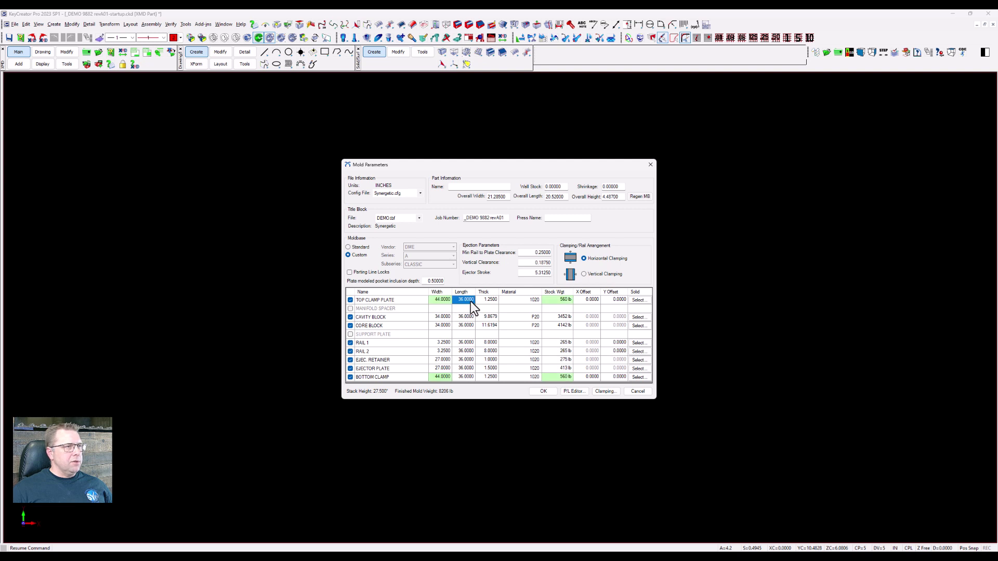
click(470, 301)
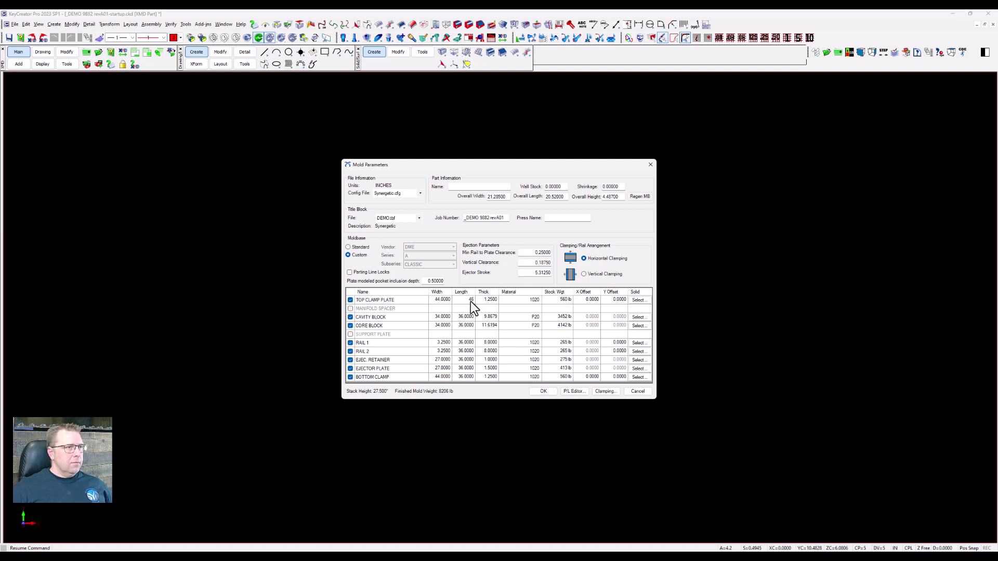
text(46)
key(Return)
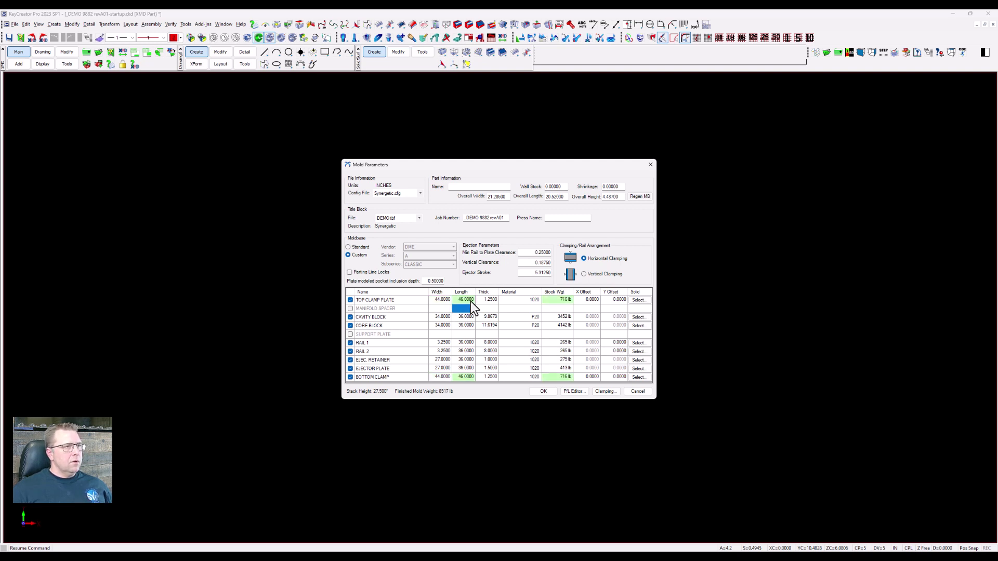
click(491, 301)
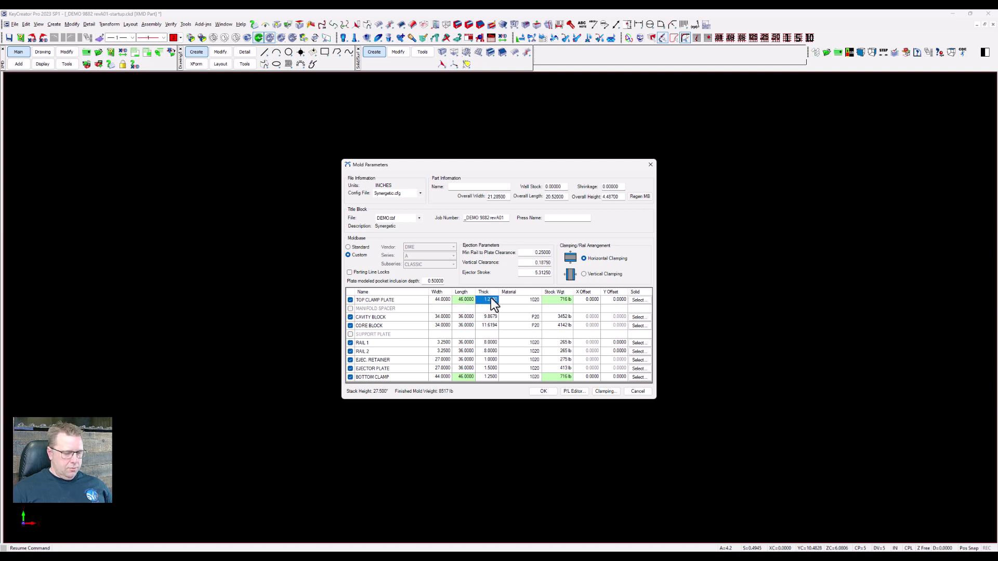
text(2)
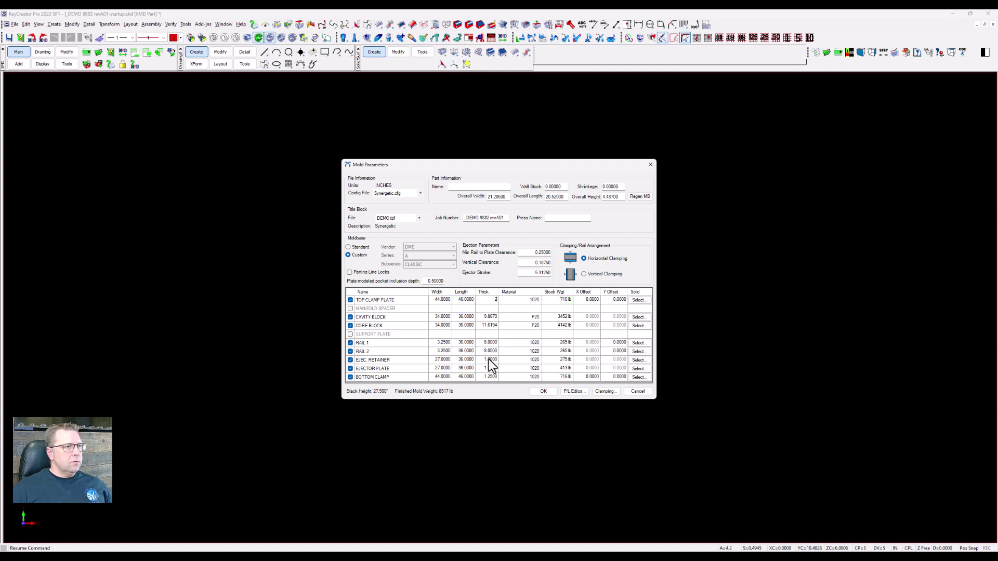
key(Return)
Set the width of rail 1 to 4 inches and accept the mold parameters to build the mold.
click(491, 369)
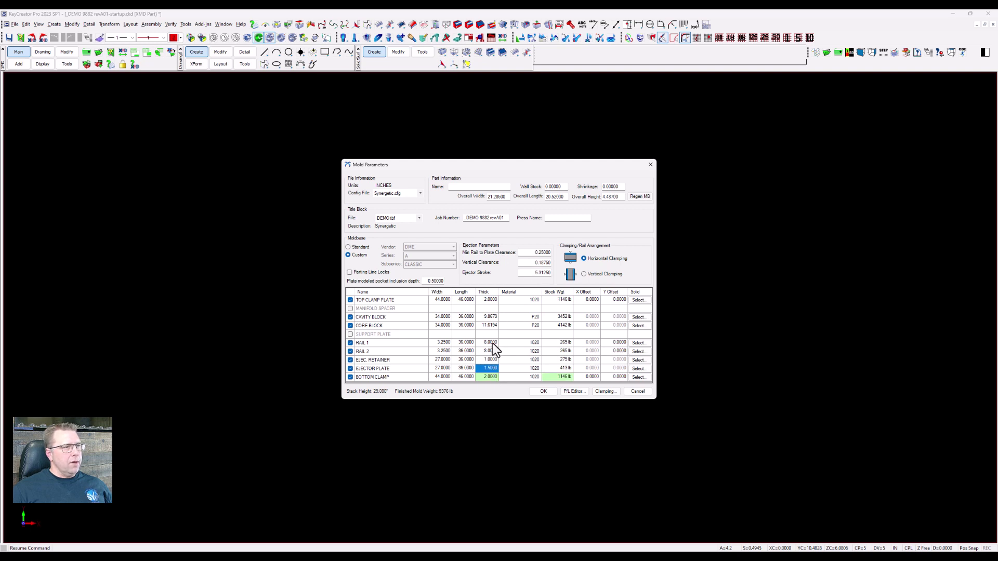
click(445, 342)
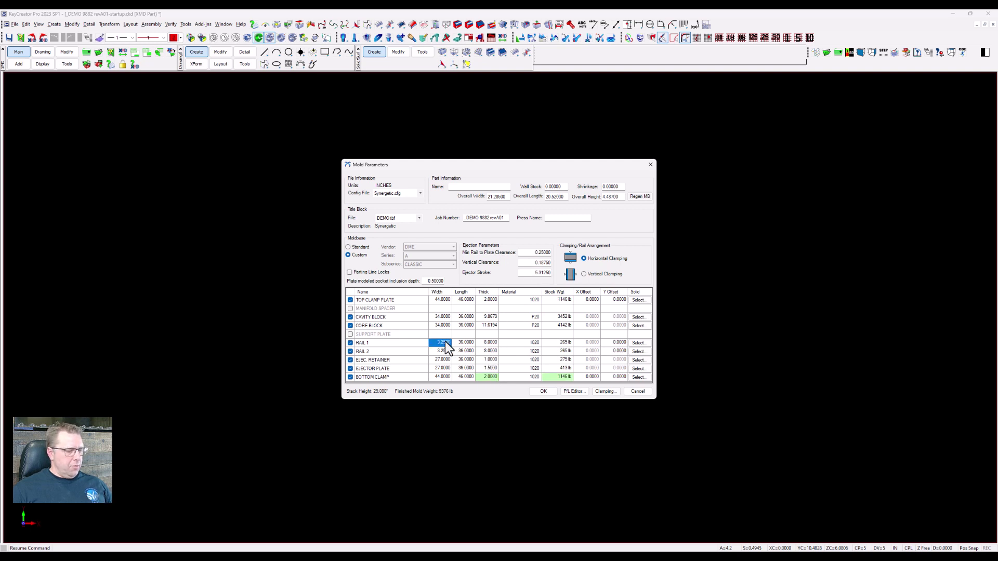
text(4)
click(445, 352)
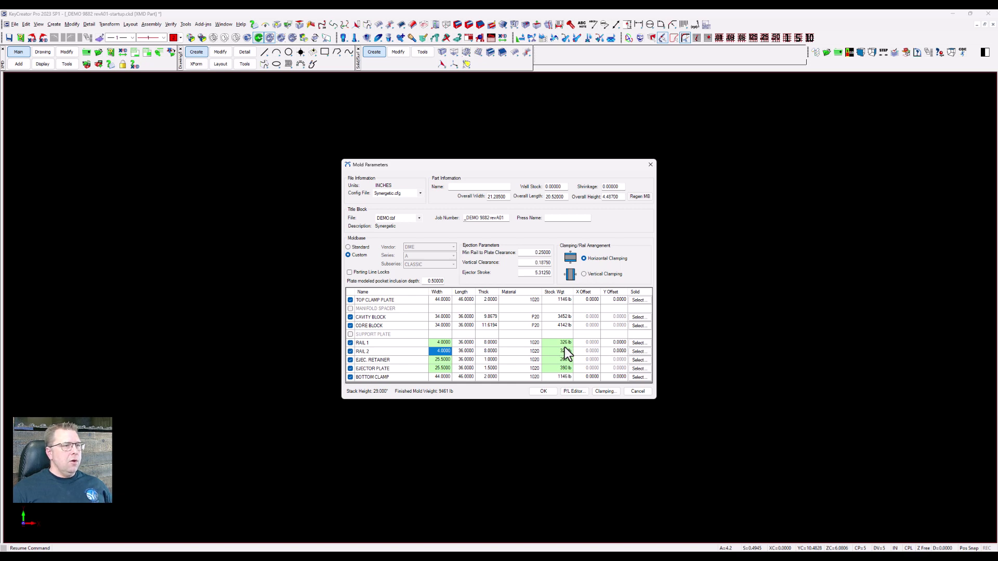
click(544, 390)
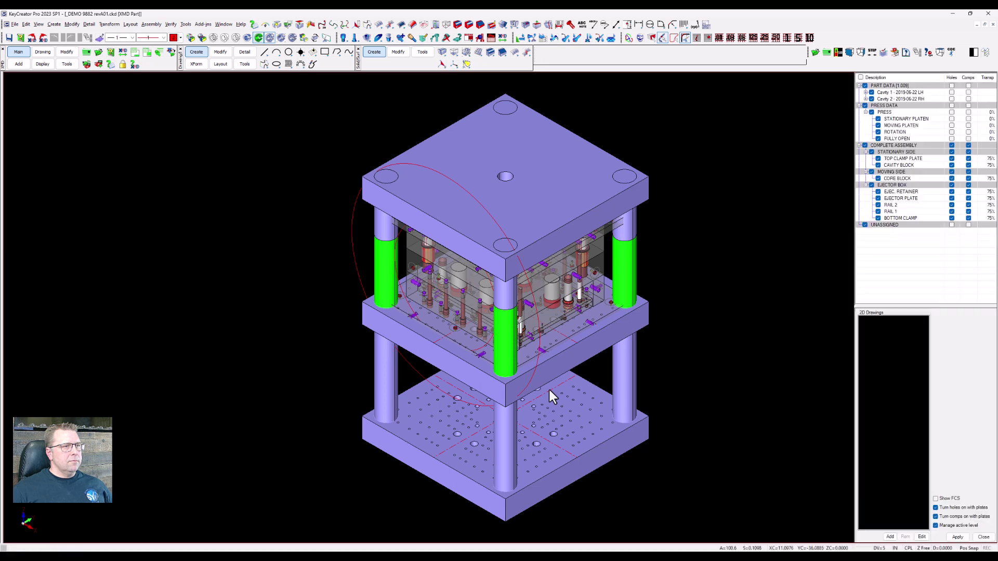
Hide the press data and inspect the complete mold assembly in plan view and in 3D.
click(865, 106)
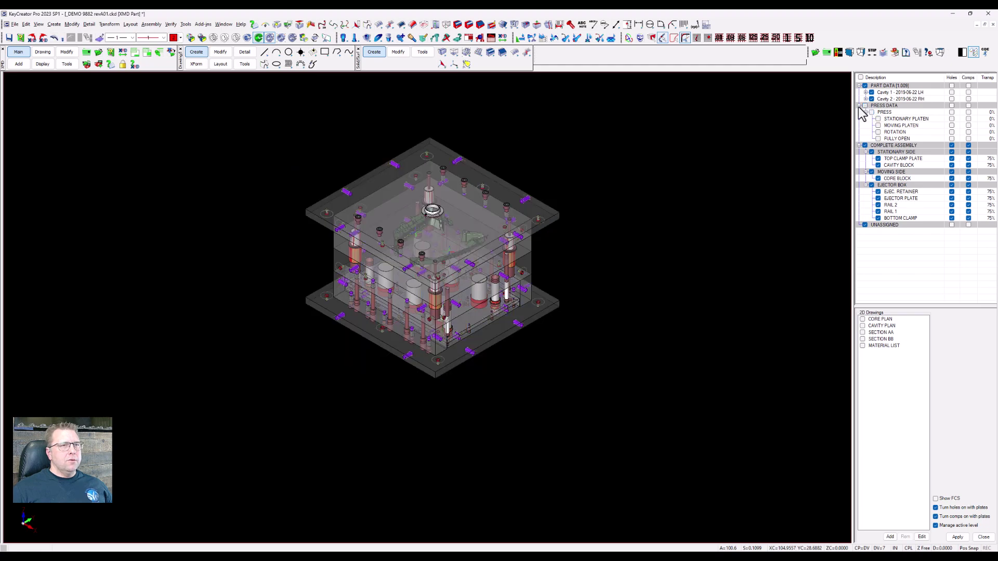
middle_drag(752, 140, 752, 140)
key(alt+1)
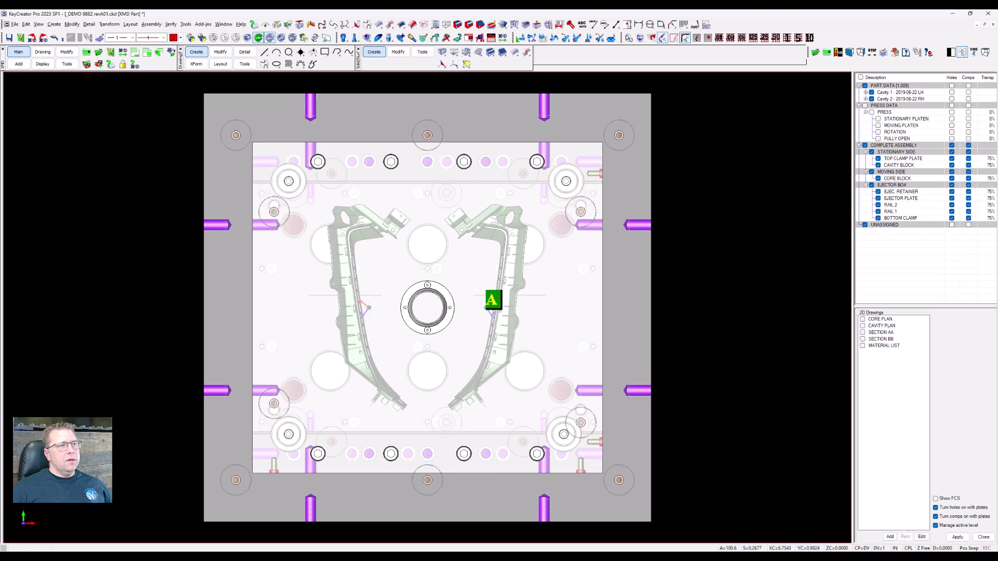
middle_drag(396, 160, 546, 353)
scroll(609, 312, up, 4)
scroll(573, 383, down, 3)
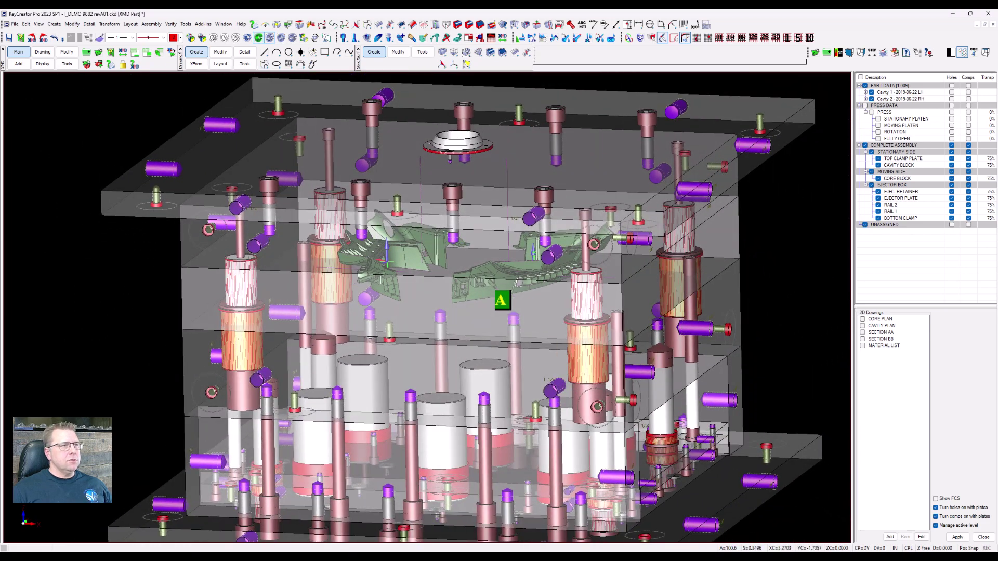
middle_drag(502, 300, 502, 300)
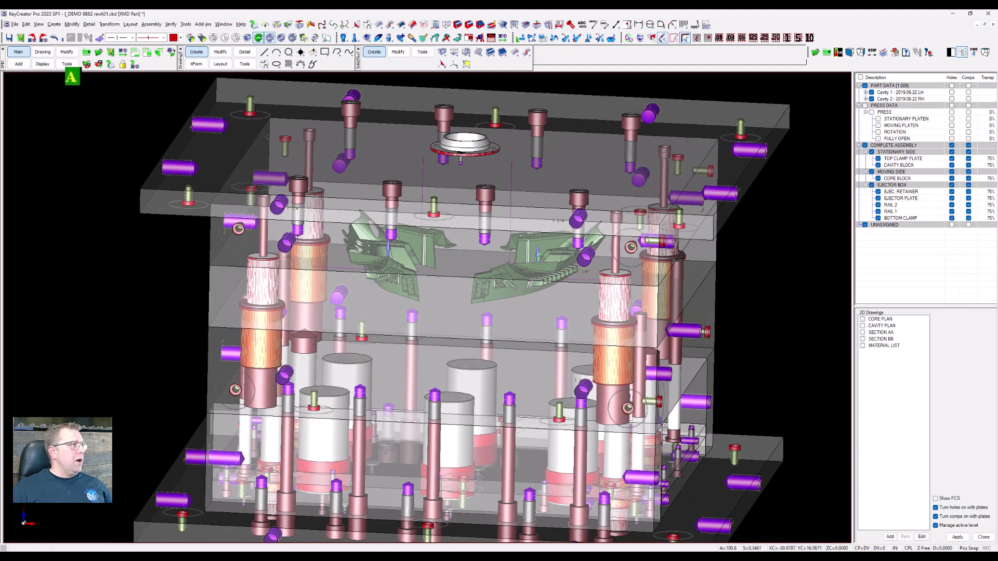
Open the bill of materials and assign detail numbers to the eight plate items from cavity block to bottom clamp.
click(66, 64)
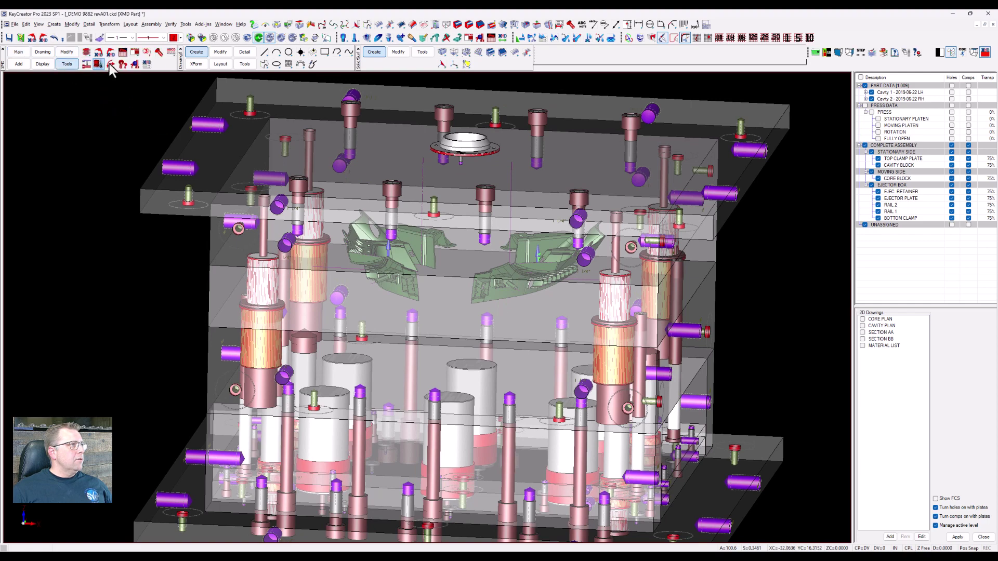
click(135, 52)
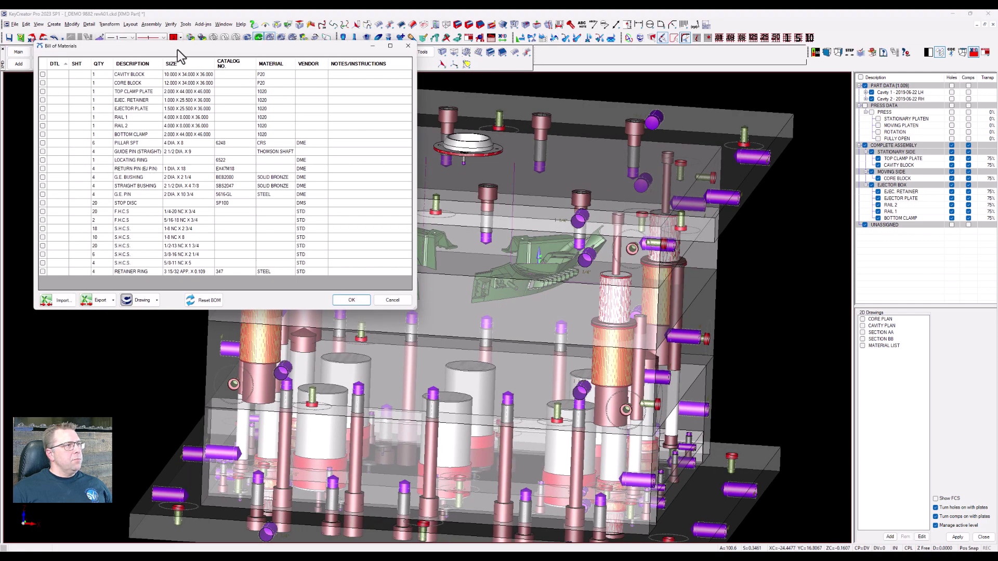
drag(177, 48, 416, 132)
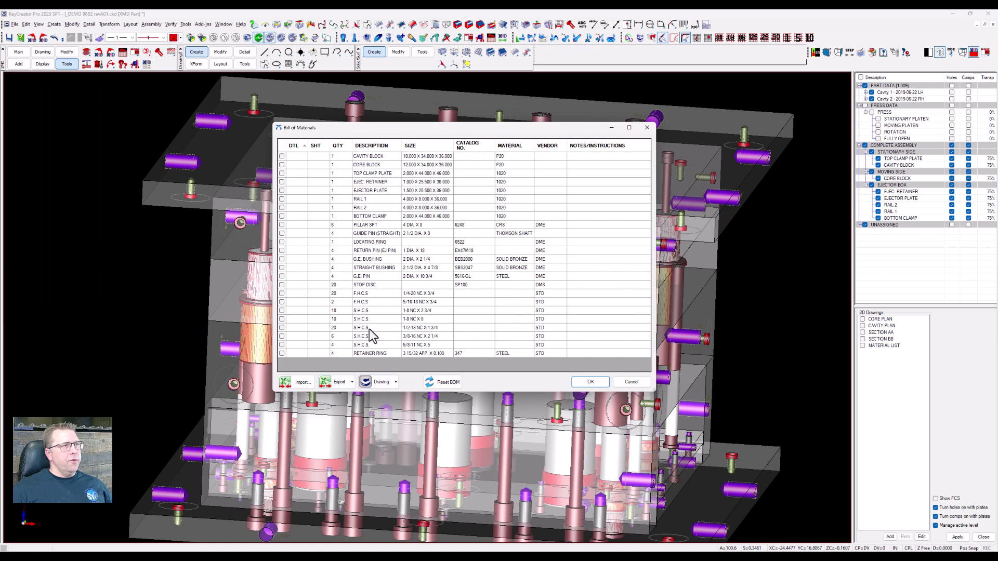
right_click(300, 217)
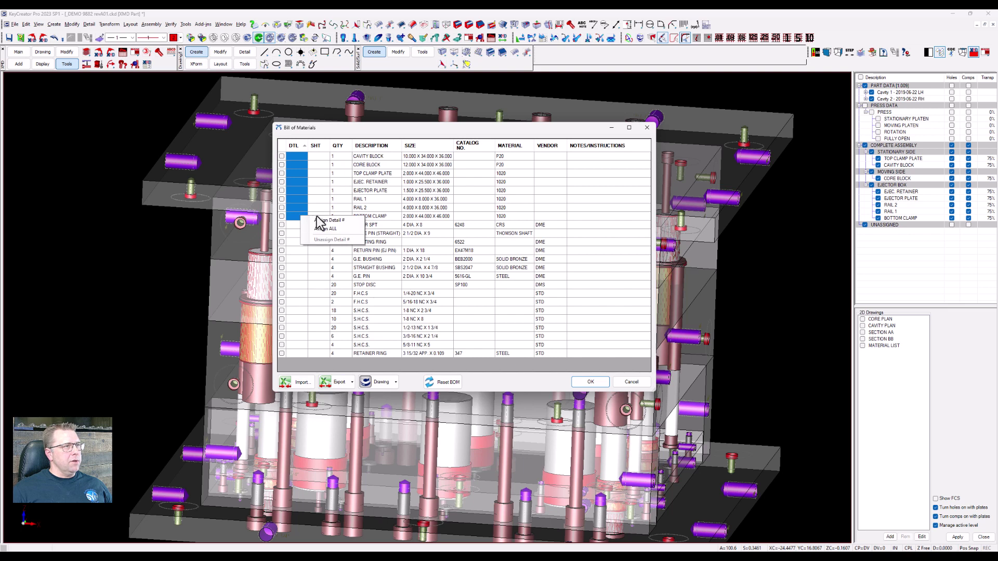
click(323, 220)
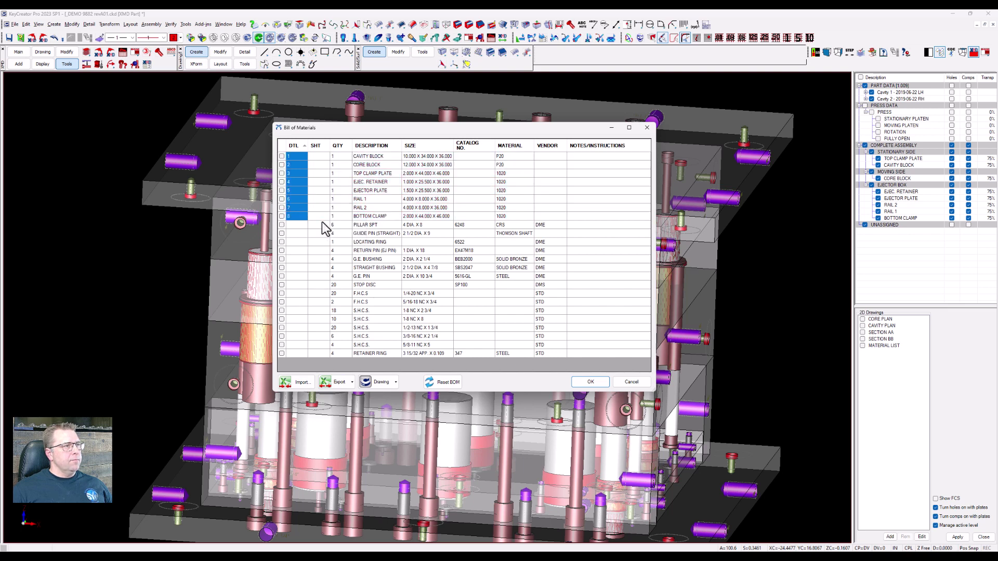
Export the purchasing bill of materials to Excel, minimize the spreadsheet and accept the bill of materials.
click(352, 382)
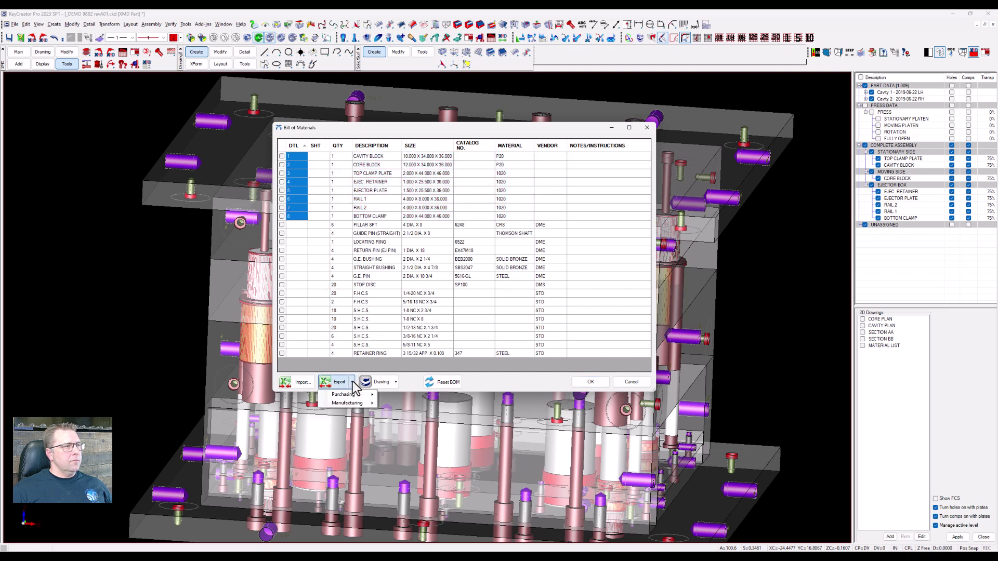
mouse_move(360, 396)
click(403, 400)
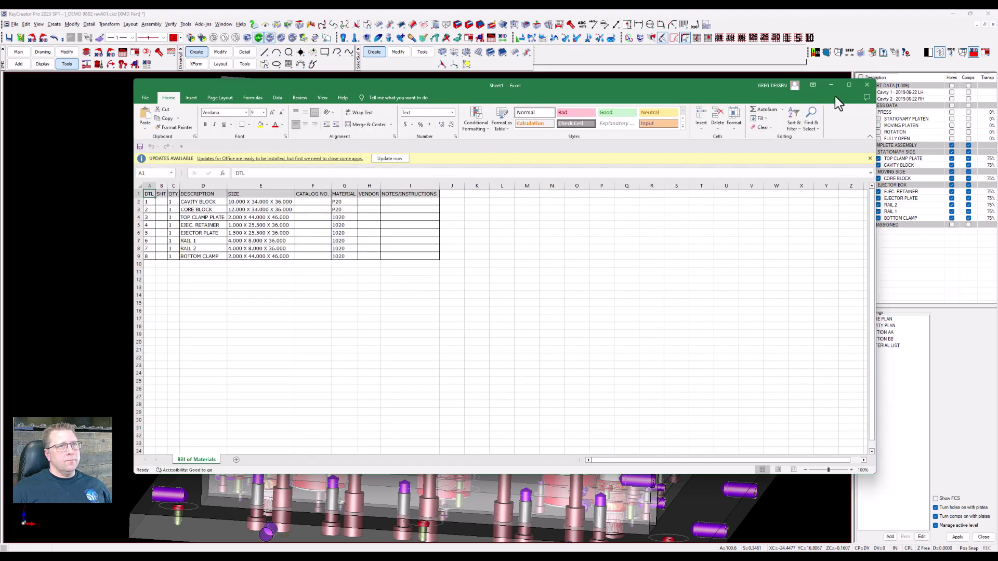
click(832, 83)
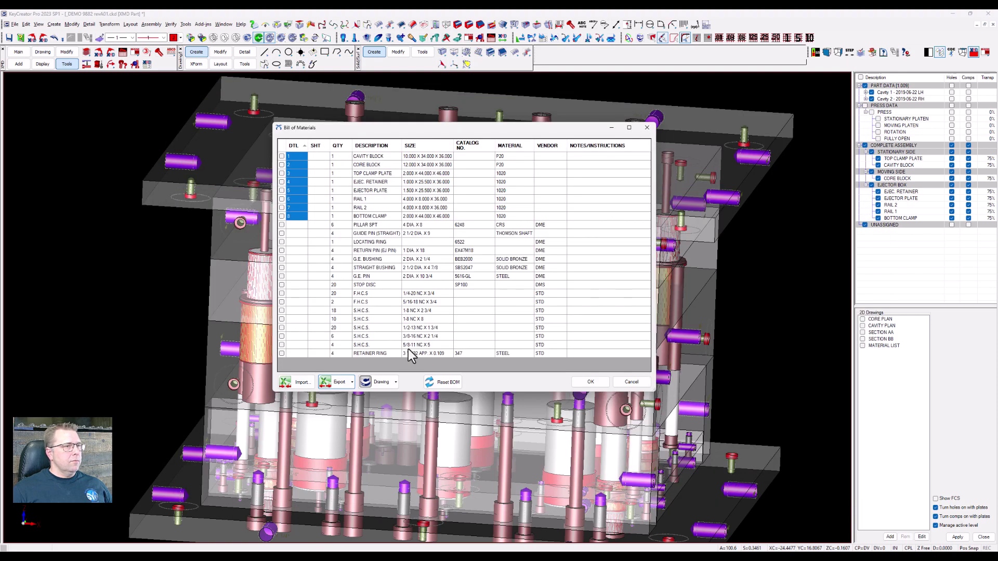
click(591, 382)
middle_drag(642, 273, 690, 255)
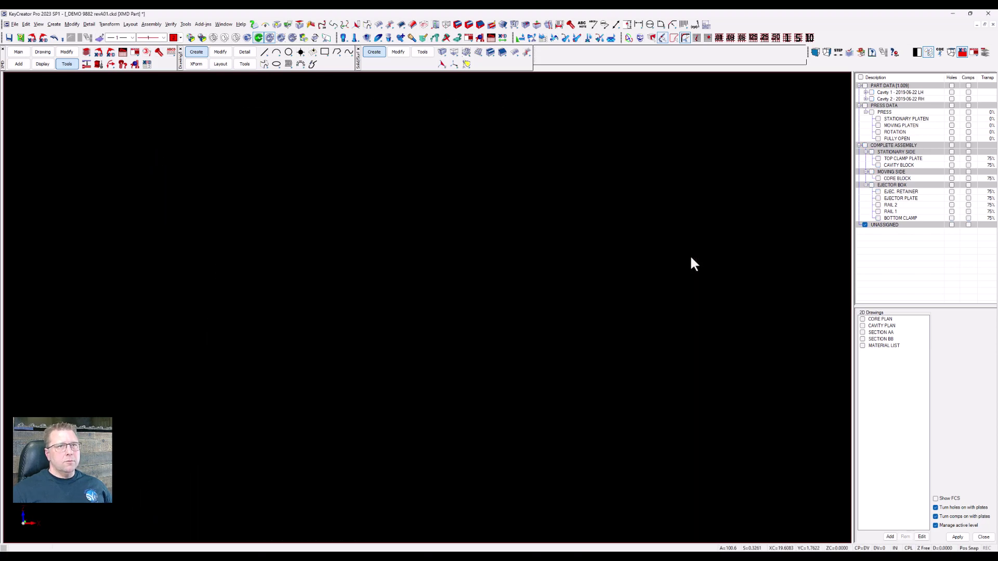
Display only the Cavity 1 LH part and turn it to the plan view.
click(870, 92)
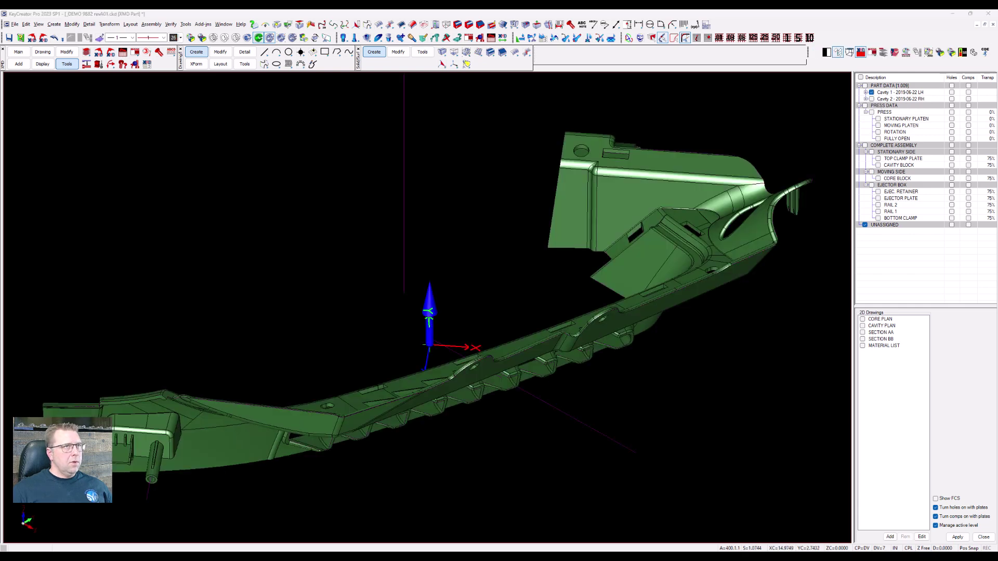
click(749, 12)
key(alt+1)
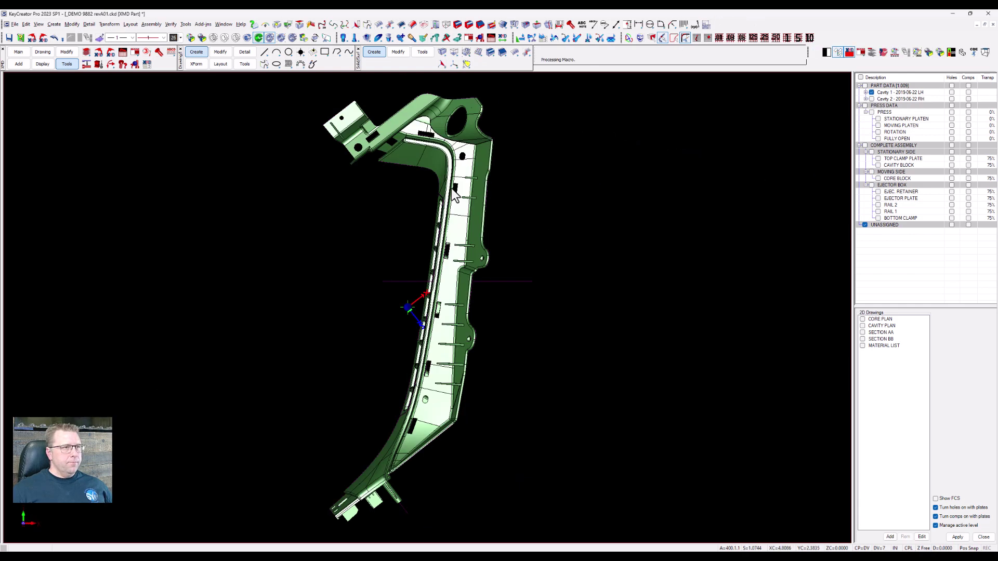
Run a draft angle check on the Cavity 1 part, examine the draft of its faces from several sides and exit the check.
click(185, 24)
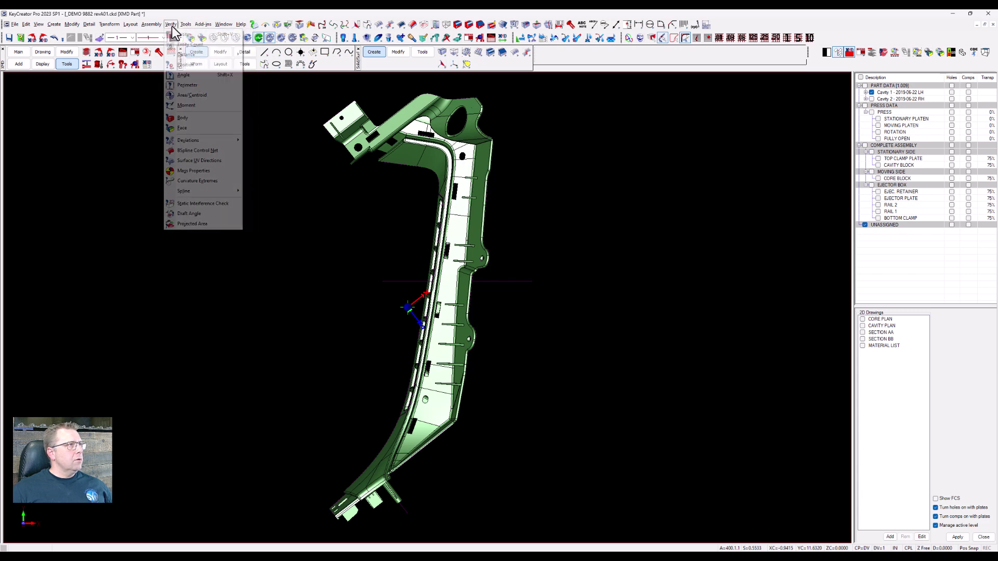
click(194, 213)
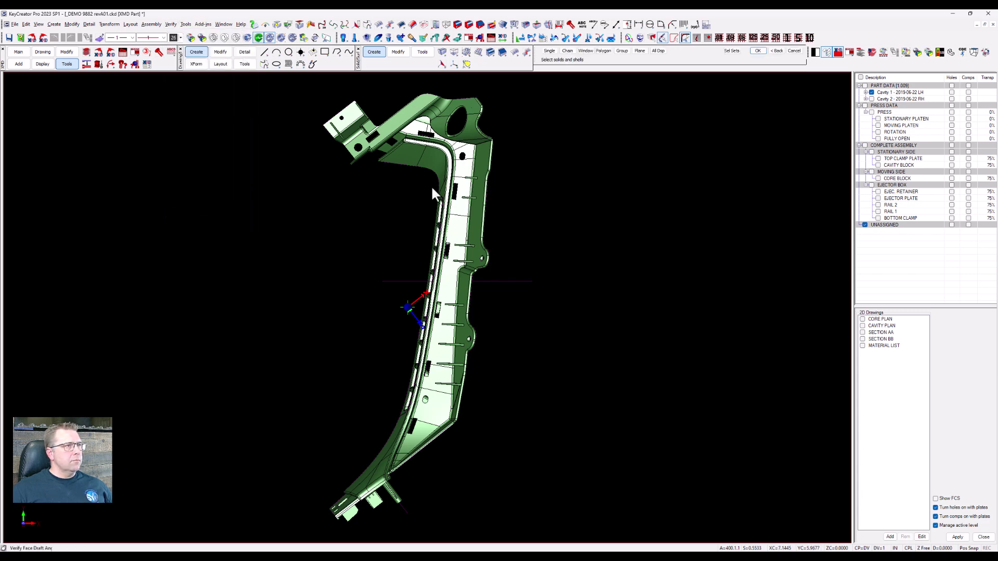
click(471, 192)
middle_click(323, 243)
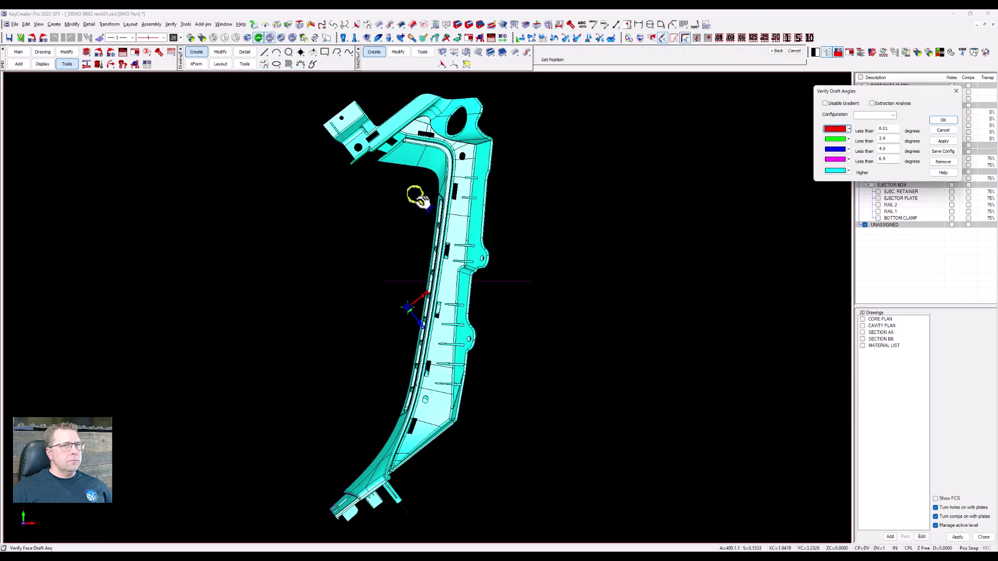
click(489, 13)
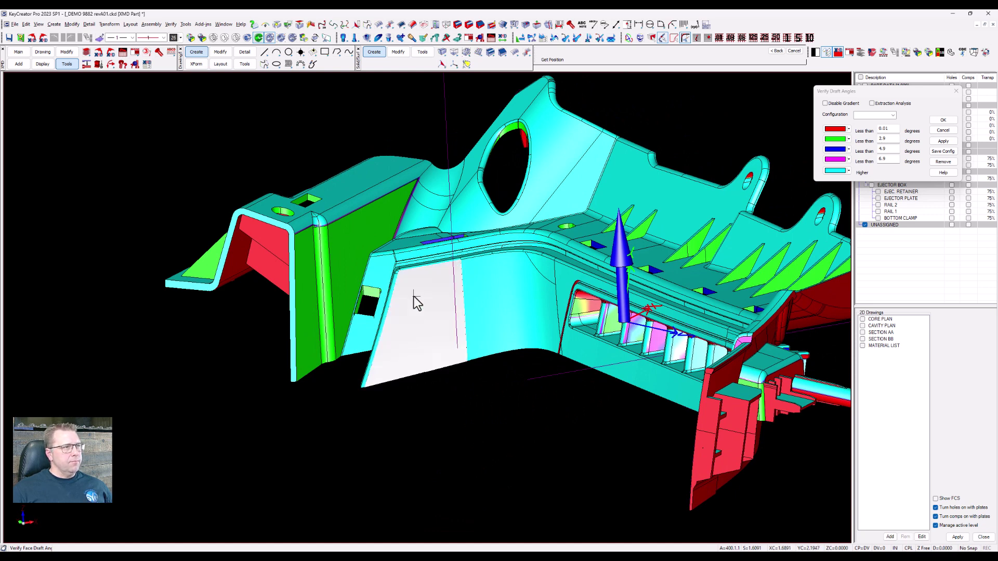
mouse_move(418, 294)
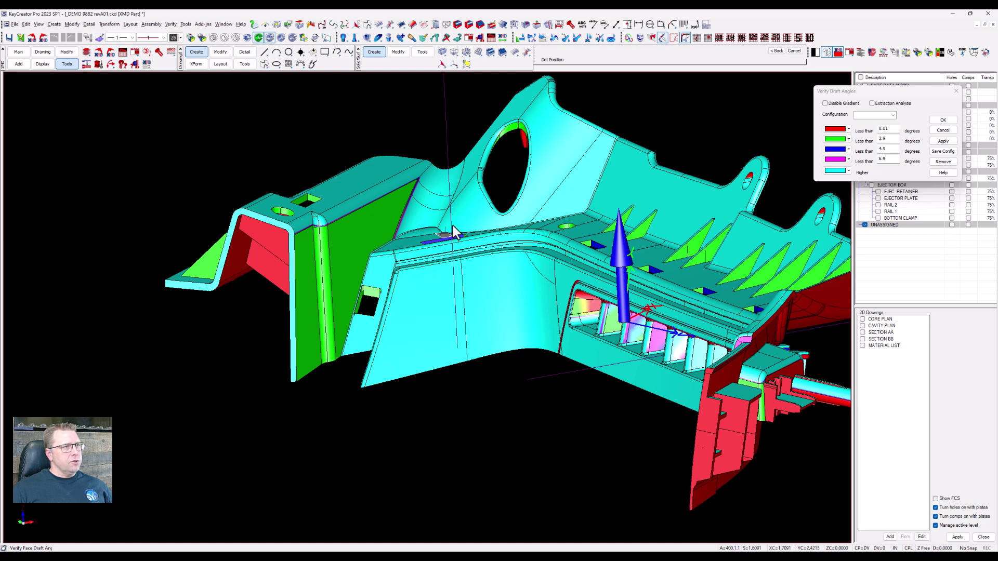
mouse_move(473, 209)
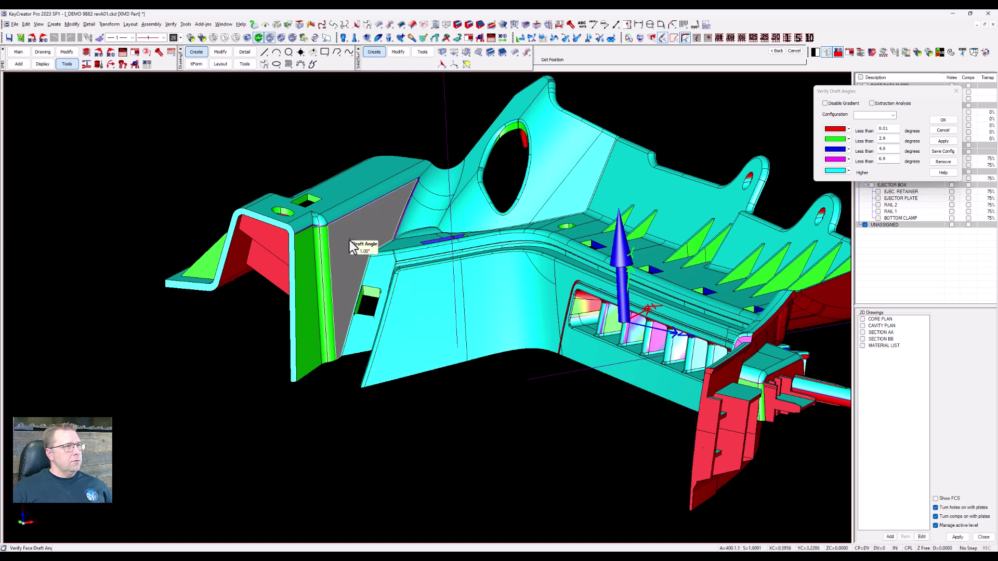
scroll(349, 250, down, 1)
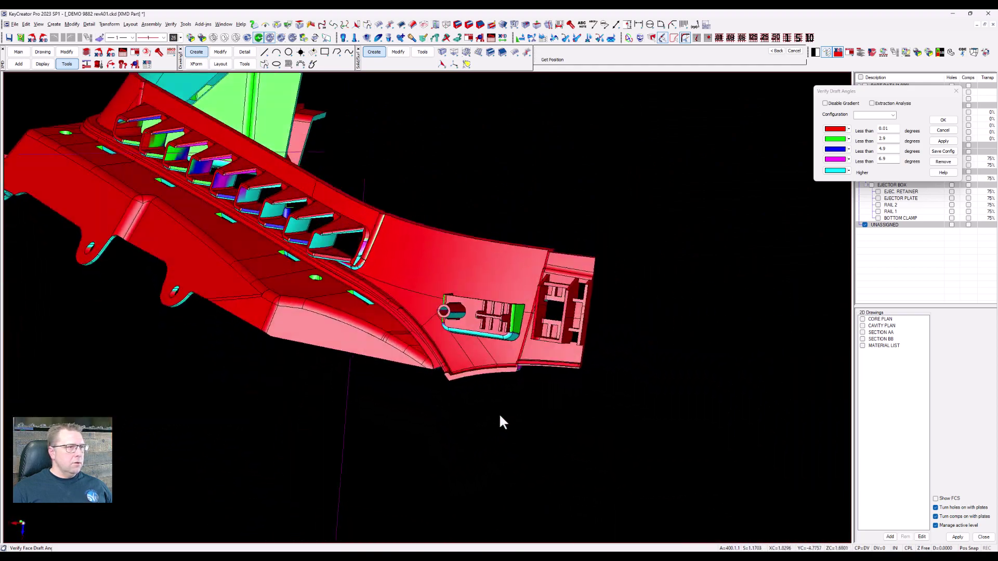
middle_drag(636, 314, 522, 298)
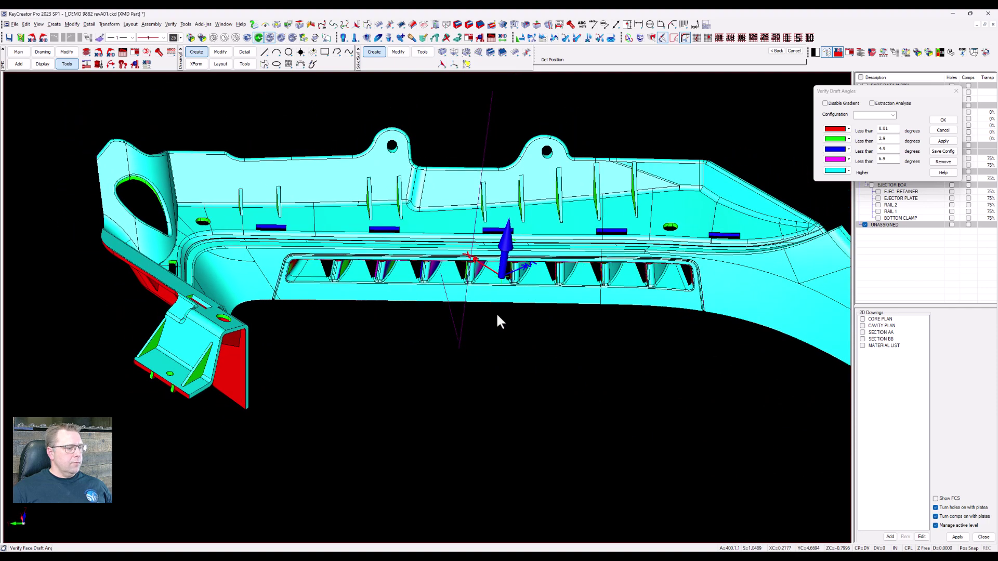
key(Escape)
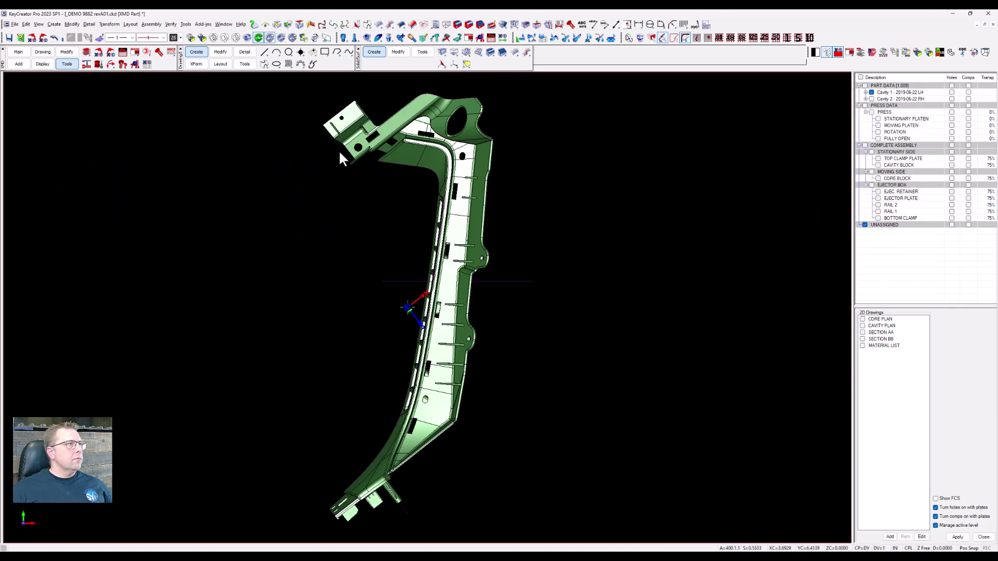
click(170, 25)
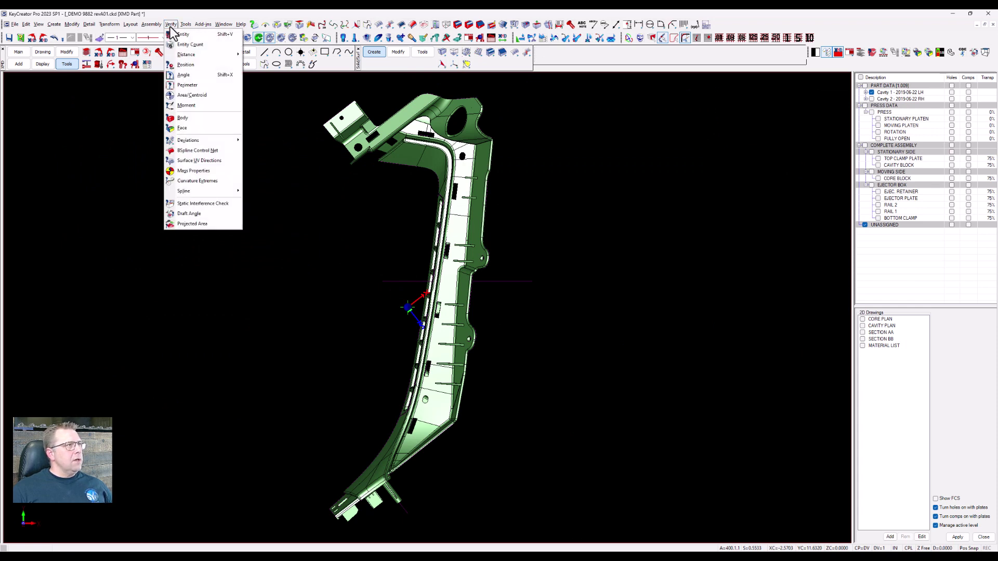
mouse_move(201, 55)
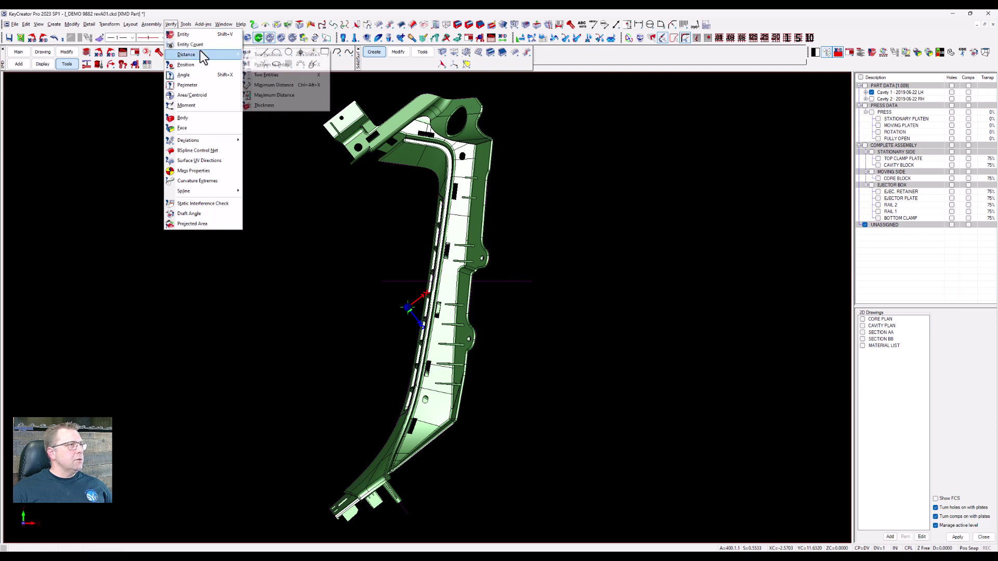
click(278, 105)
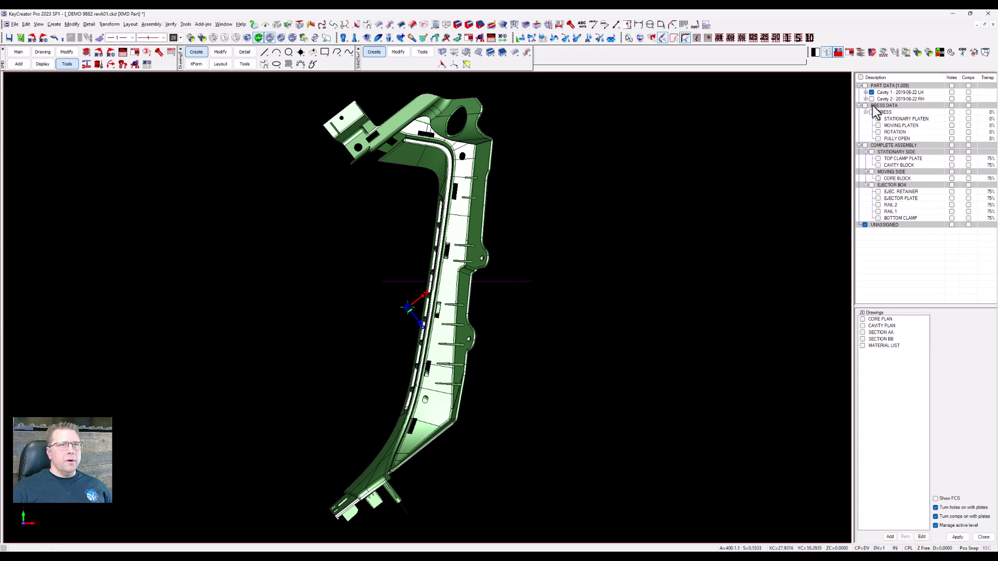
Display both cavity parts together with the complete mold assembly and fit it in an isometric view.
click(865, 86)
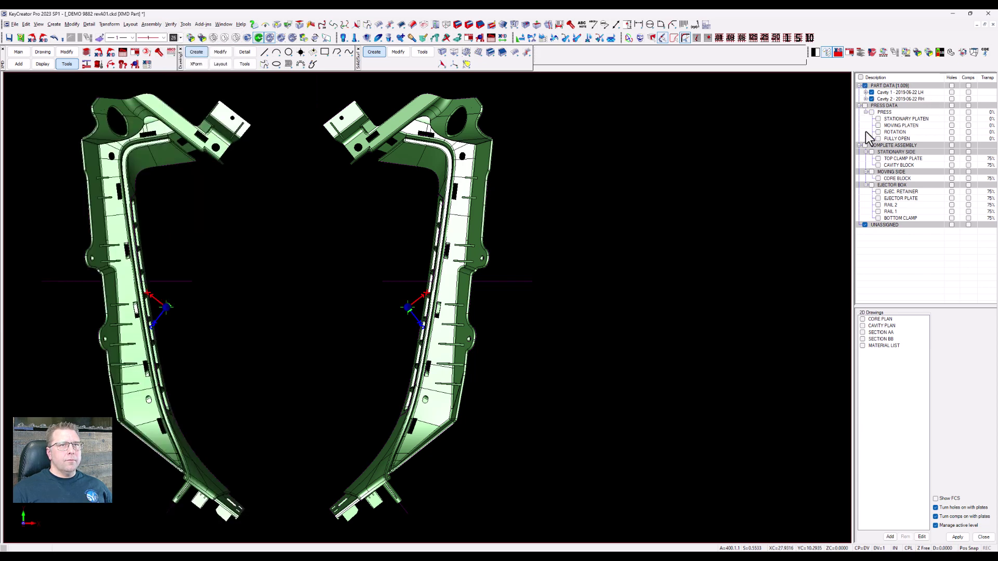
click(864, 145)
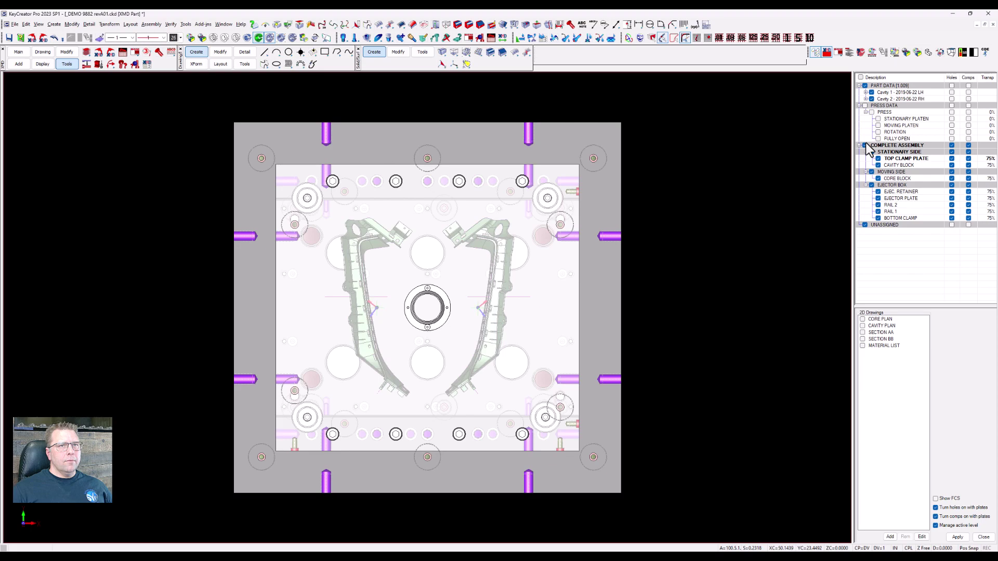
scroll(843, 162, down, 1)
key(alt+7)
key(alt+a)
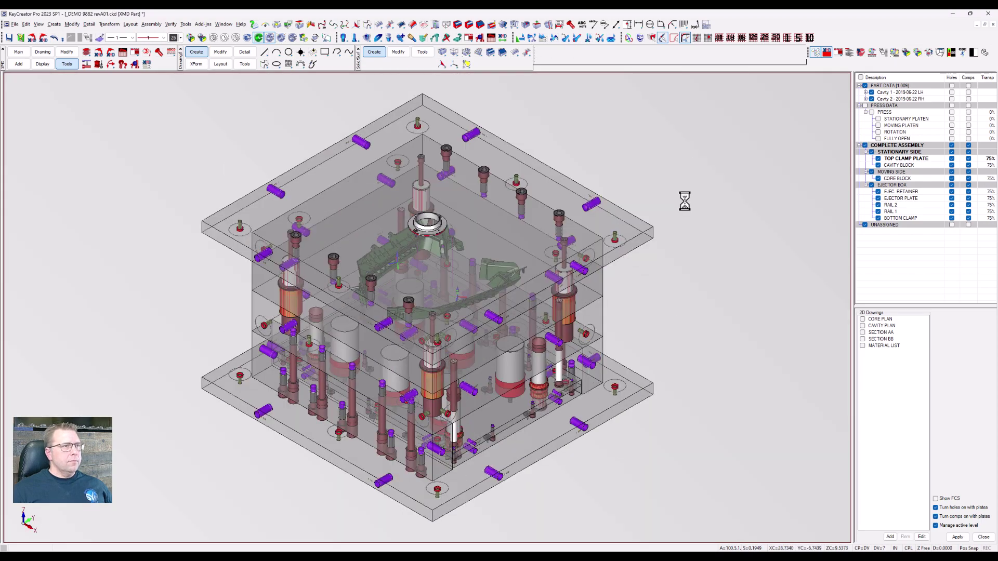